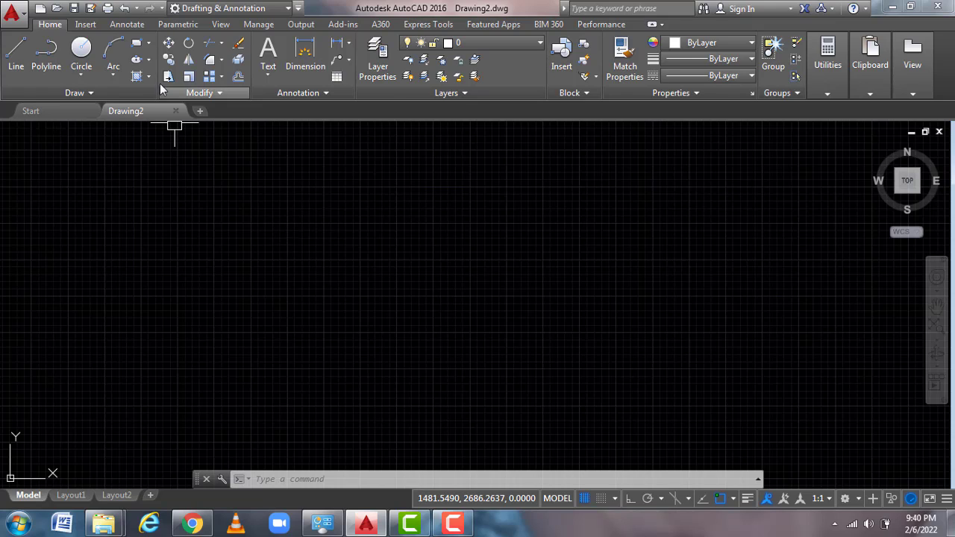
- Draw a rectangle in the middle of the empty drawing area by its two opposite corners
{"action": "left_click", "coordinate": [140, 43]}
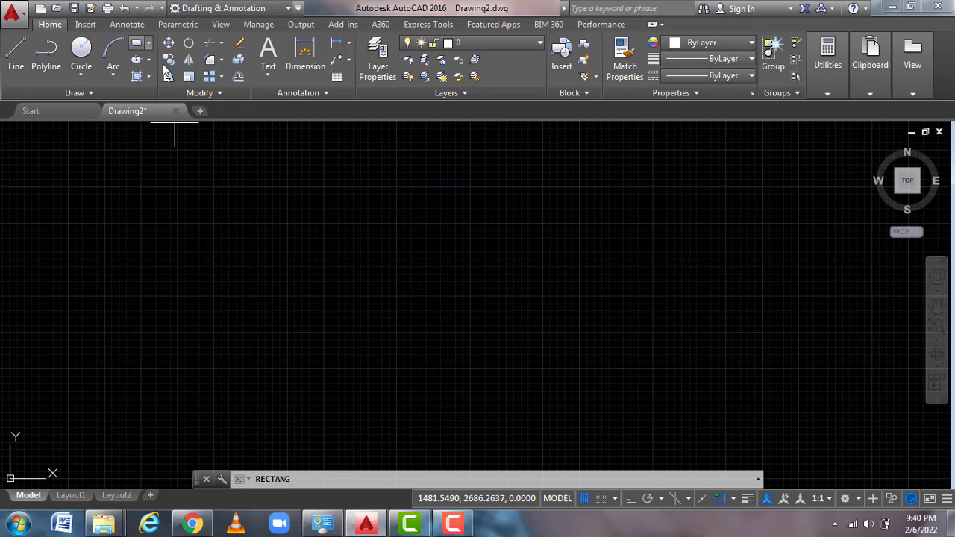
{"action": "left_click", "coordinate": [323, 223]}
{"action": "left_click", "coordinate": [585, 356]}
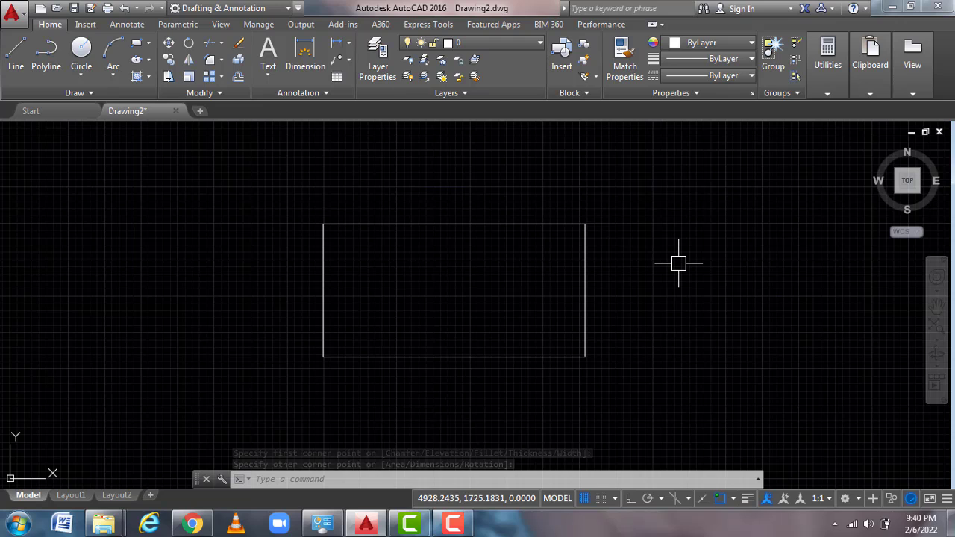
- Start a block definition named rec and set its base point at the rectangle's lower-left corner
{"action": "type", "text": "B"}
{"action": "key", "text": "Return"}
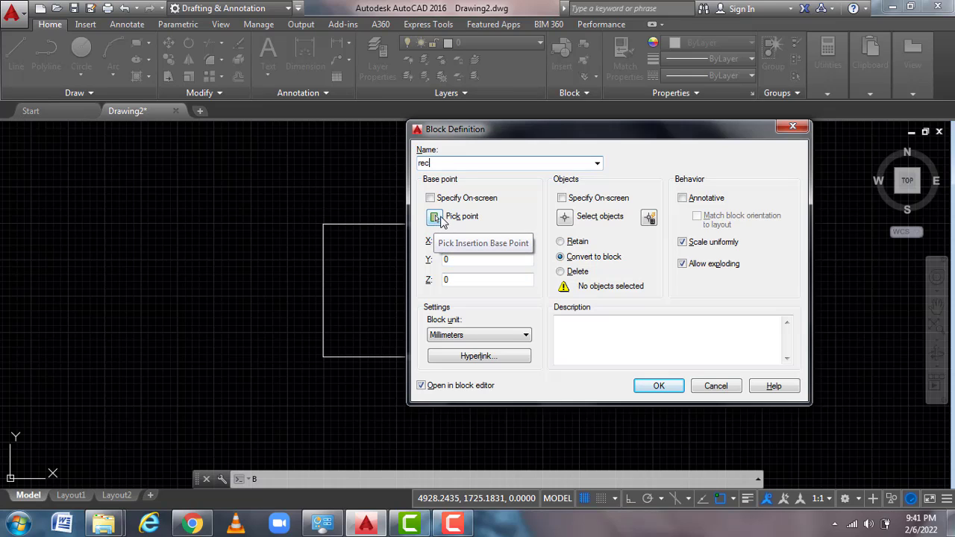
{"action": "left_click", "coordinate": [435, 218]}
{"action": "left_click", "coordinate": [328, 359]}
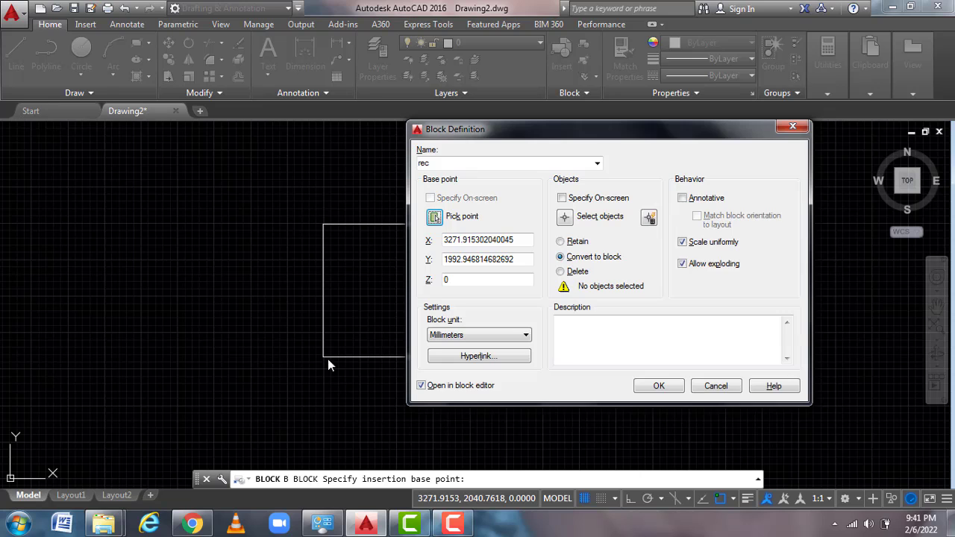
{"action": "left_click", "coordinate": [435, 217]}
{"action": "left_click", "coordinate": [384, 312]}
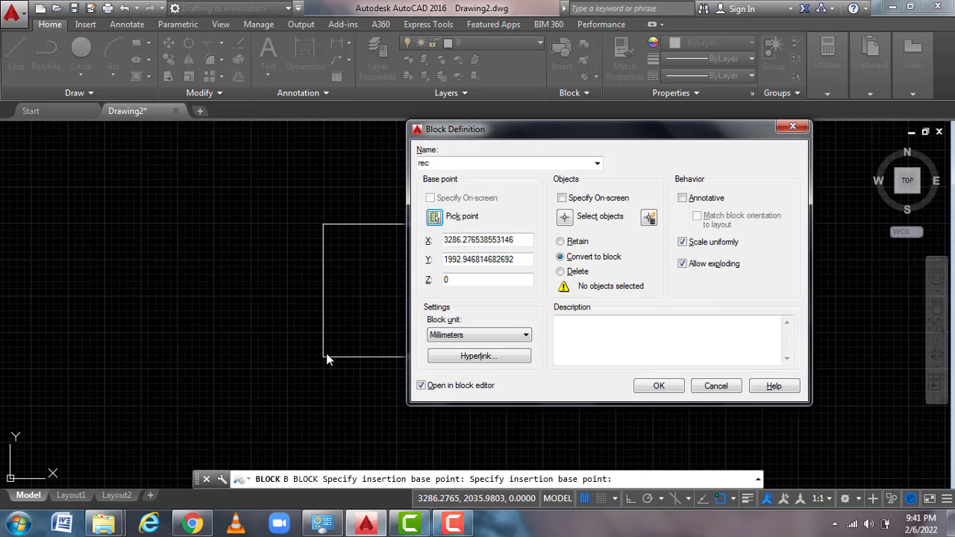
{"action": "left_click", "coordinate": [436, 218]}
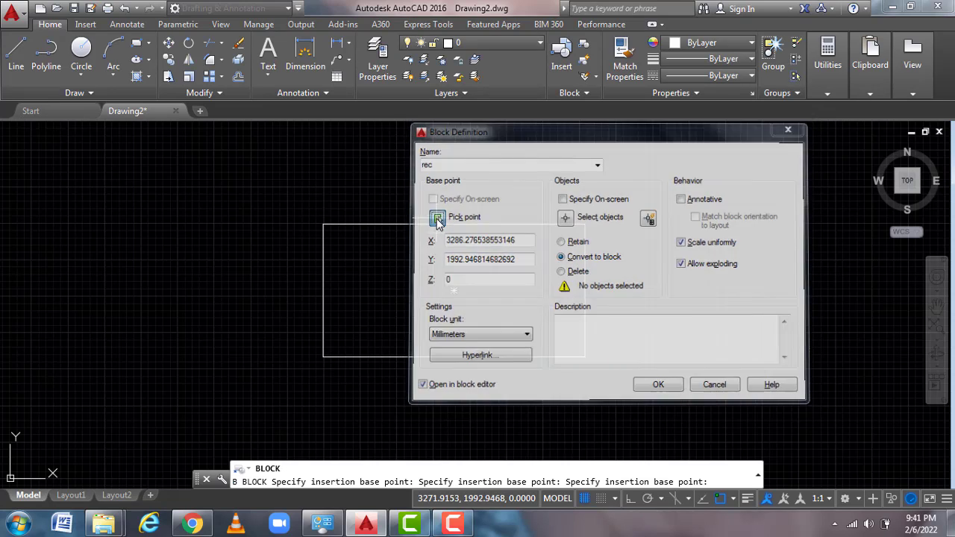
{"action": "left_click", "coordinate": [323, 356]}
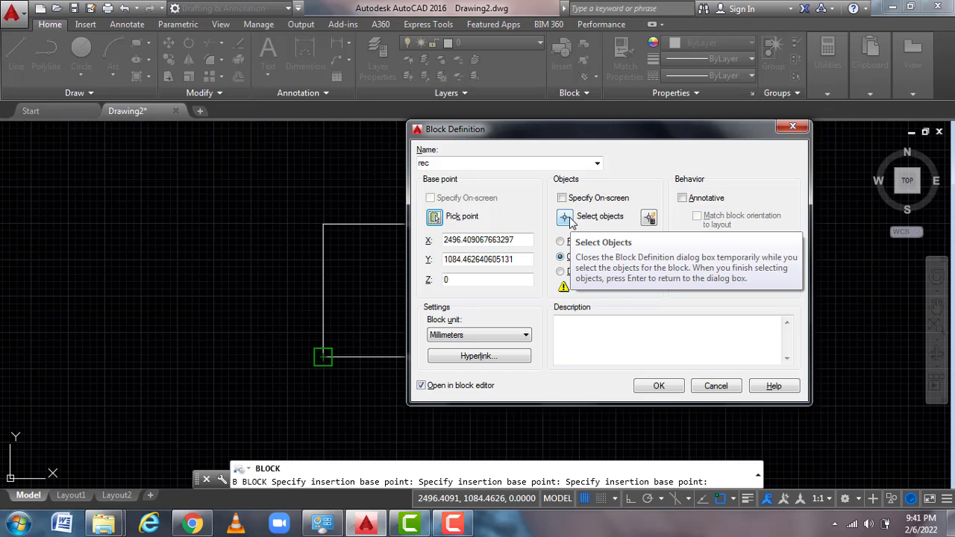
- Choose the whole rectangle as the object of the rec block definition
{"action": "left_click", "coordinate": [565, 216]}
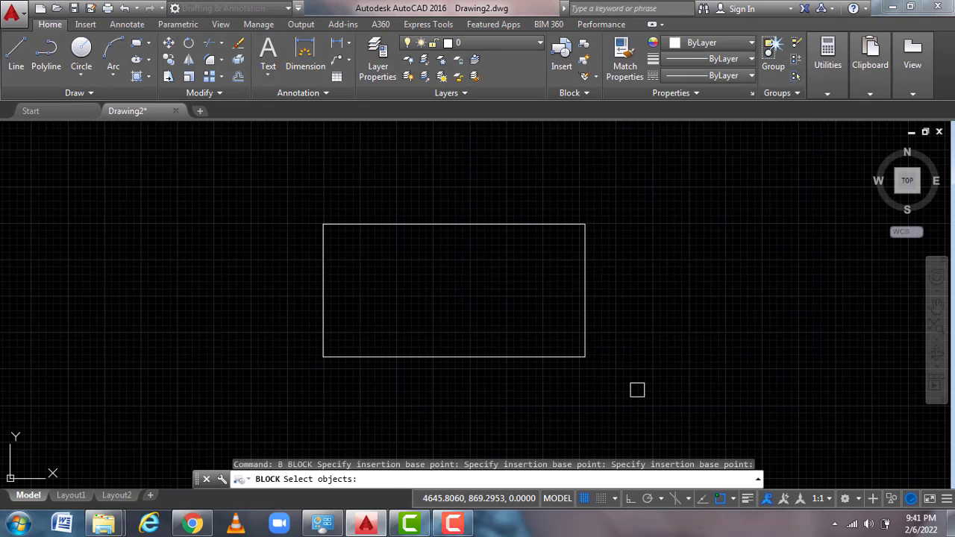
{"action": "left_click", "coordinate": [637, 389]}
{"action": "left_click", "coordinate": [274, 182]}
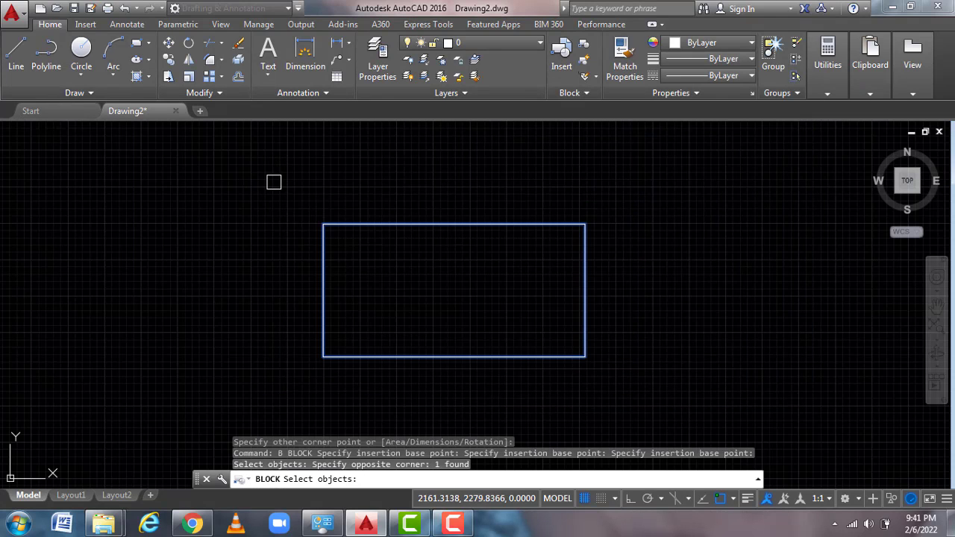
{"action": "key", "text": "Return"}
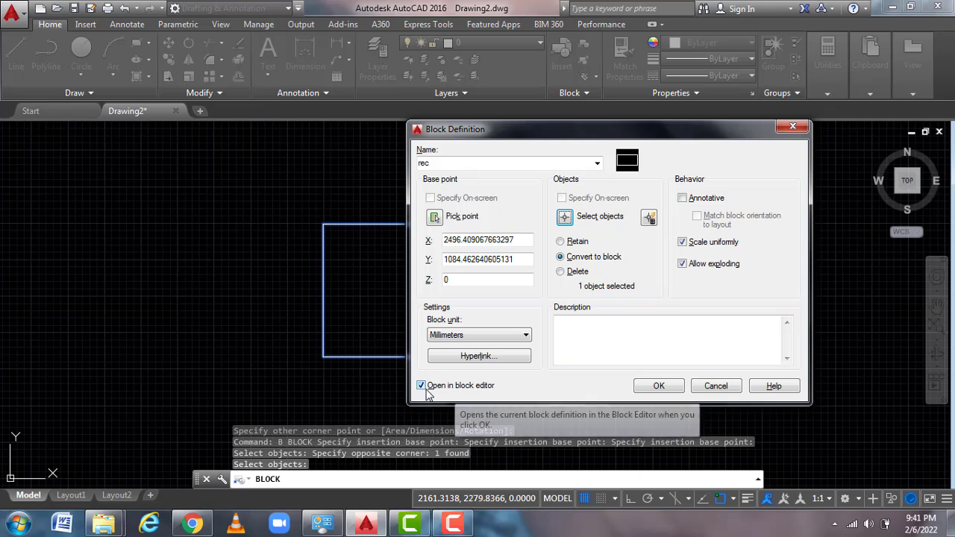
- Turn off the Open in block editor option and create the rec block
{"action": "left_click", "coordinate": [428, 389]}
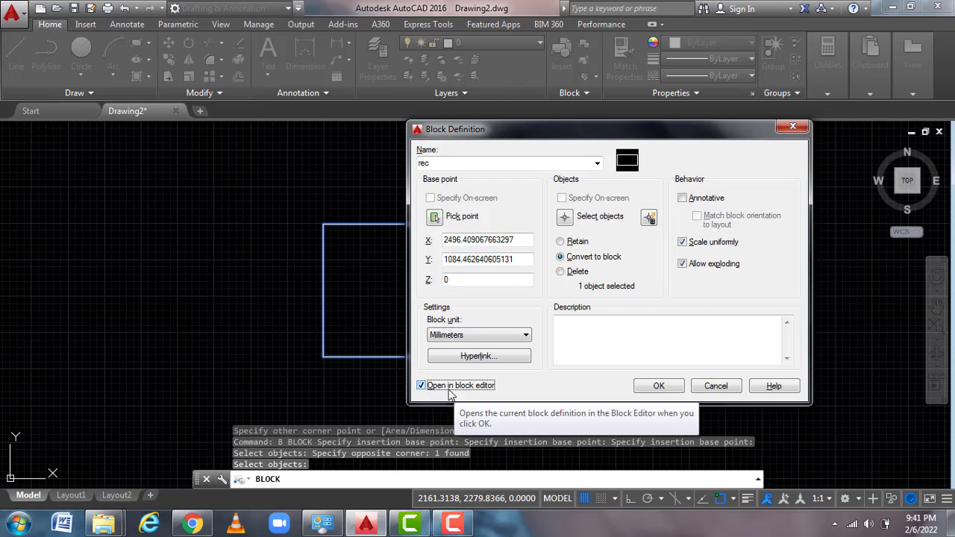
{"action": "left_click", "coordinate": [429, 390]}
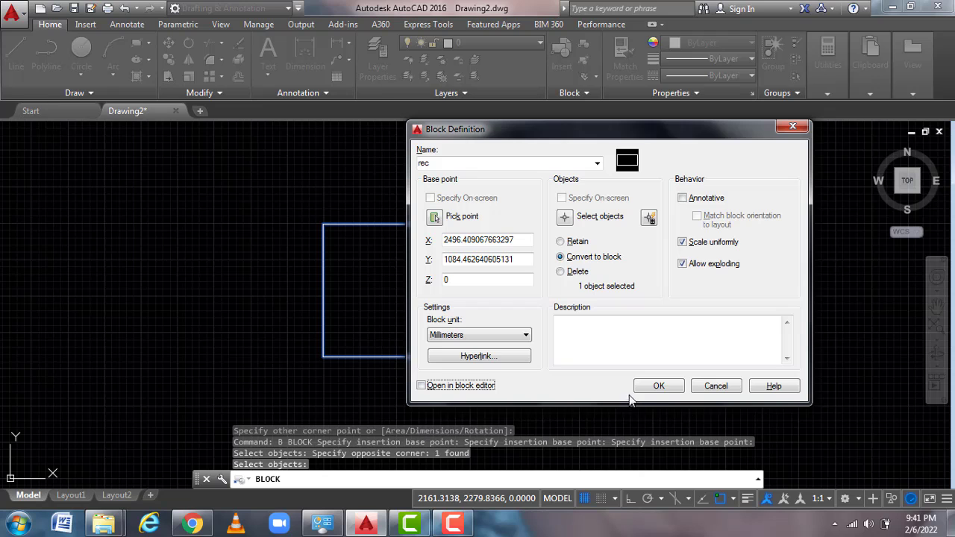
{"action": "left_click", "coordinate": [660, 386]}
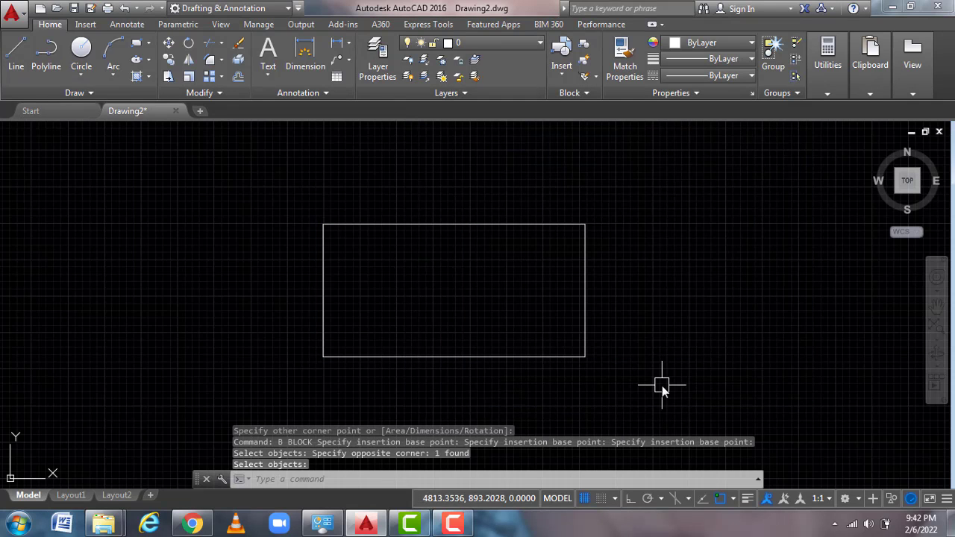
- Select the rec block, dismiss its quick properties, and open its definition for editing in the Block Editor
{"action": "left_click", "coordinate": [591, 297]}
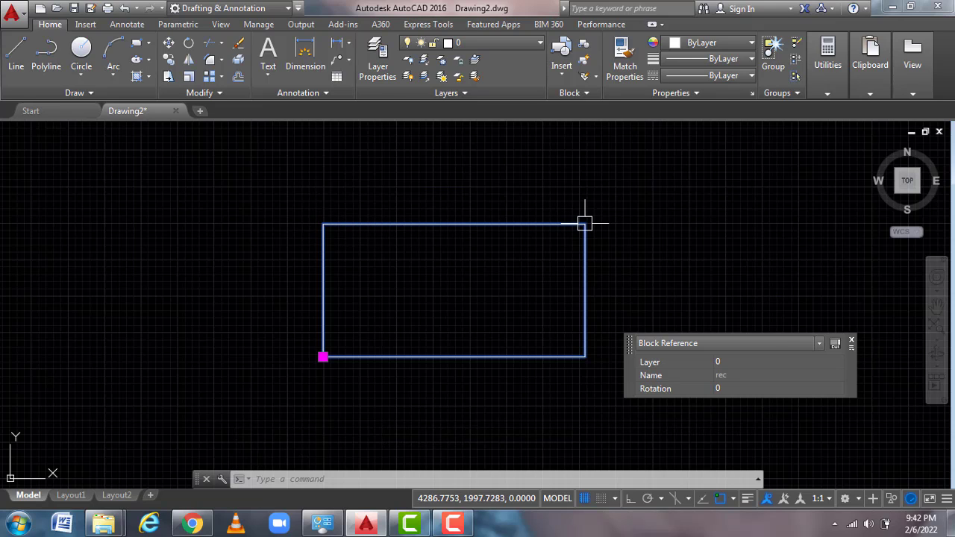
{"action": "left_click", "coordinate": [851, 343]}
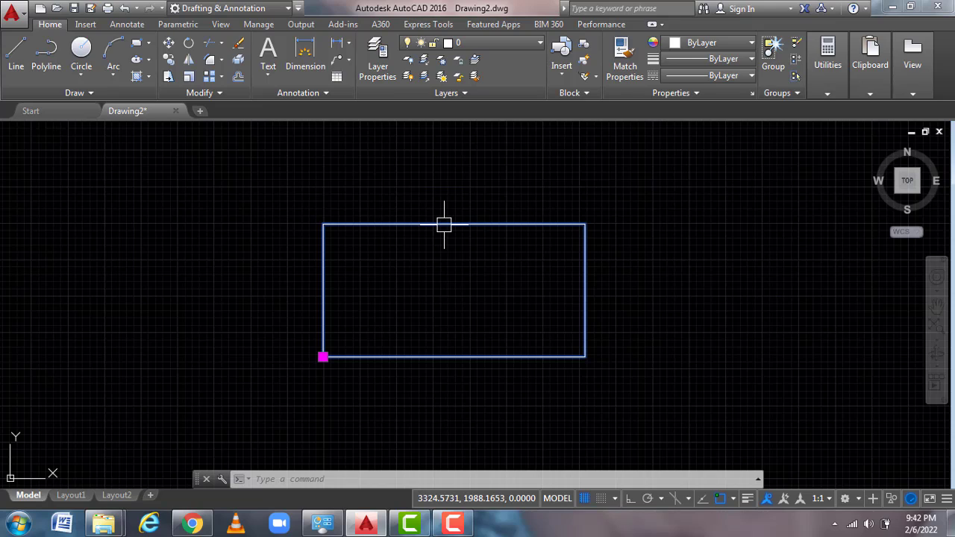
{"action": "mouse_move", "coordinate": [445, 224]}
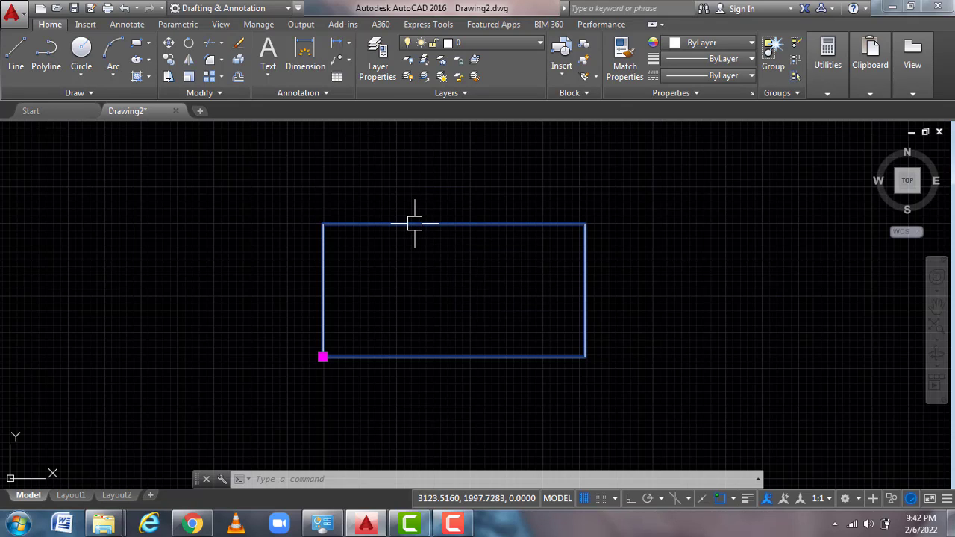
{"action": "double_click", "coordinate": [439, 223]}
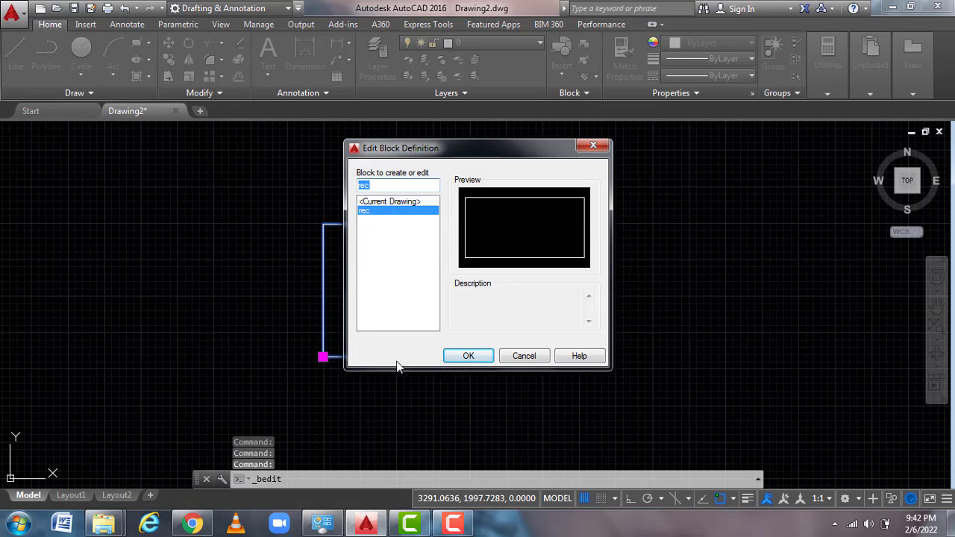
{"action": "left_click", "coordinate": [468, 355]}
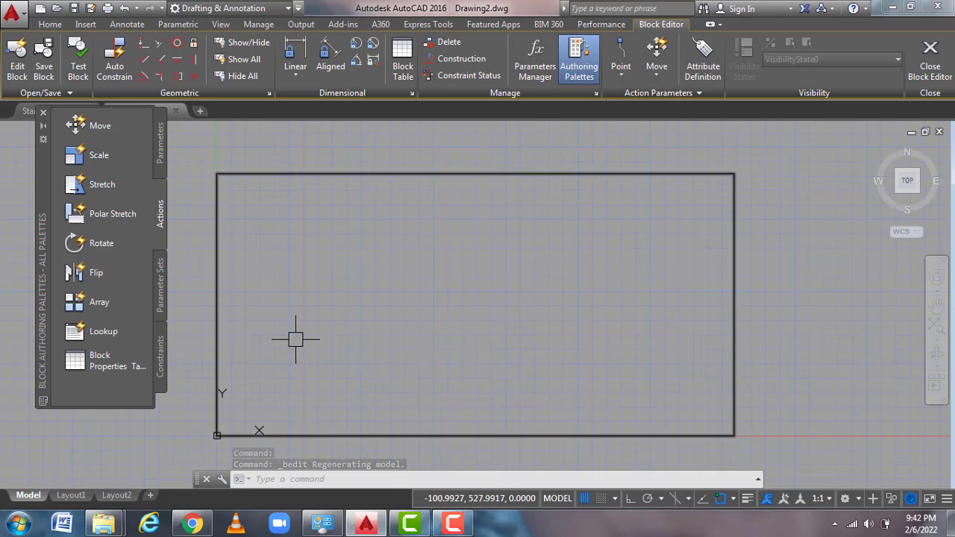
- Select the rectangle inside the block and compare the parameters and actions offered for block authoring
{"action": "left_click", "coordinate": [736, 286]}
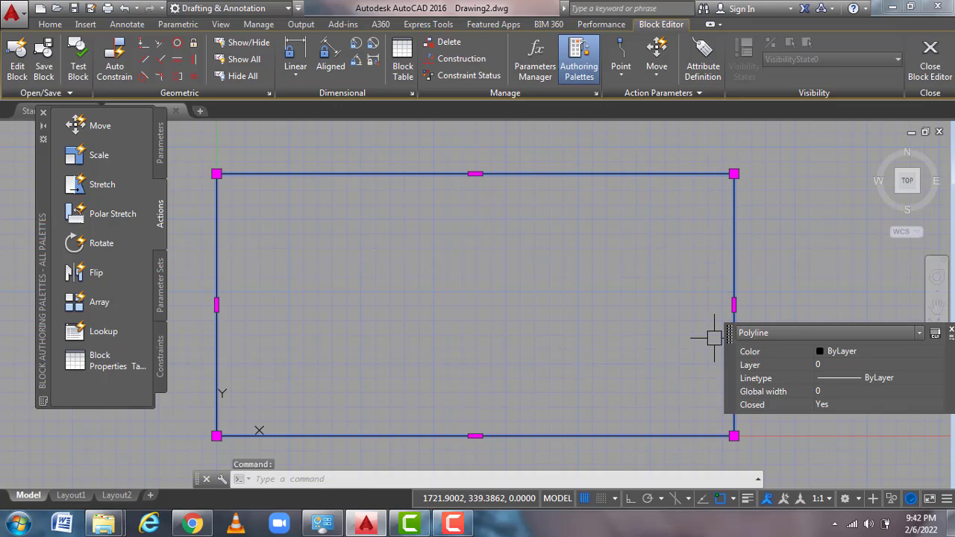
{"action": "left_click", "coordinate": [952, 333]}
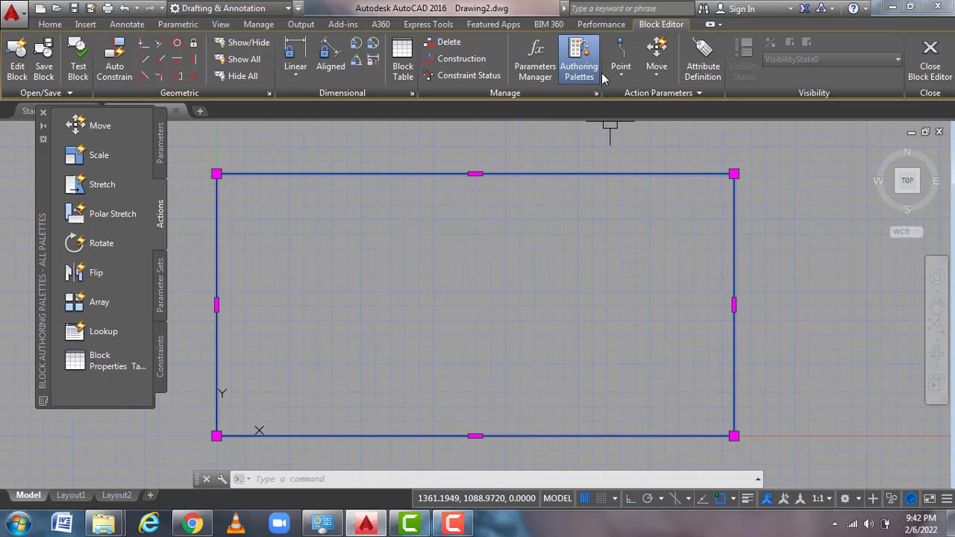
{"action": "left_click", "coordinate": [161, 159]}
{"action": "left_click", "coordinate": [161, 216]}
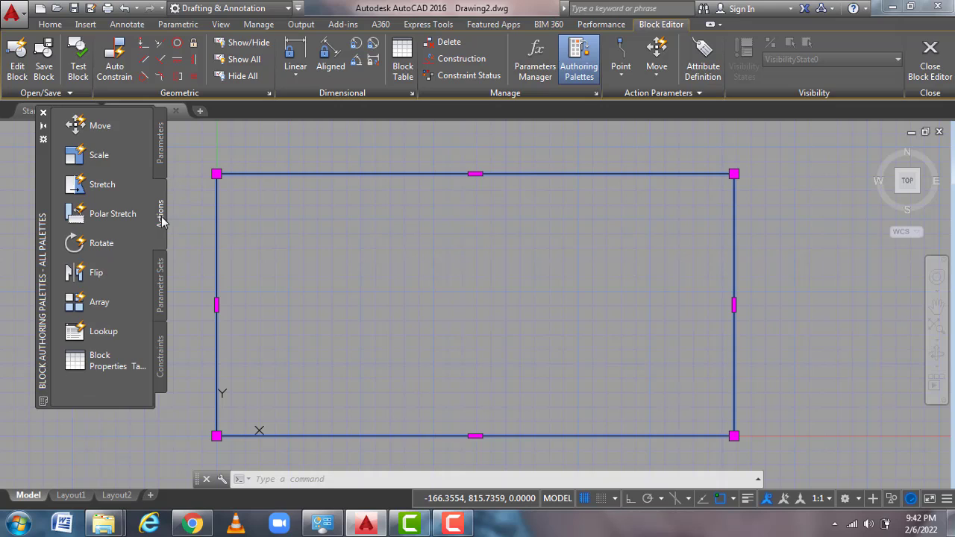
{"action": "left_click", "coordinate": [164, 155]}
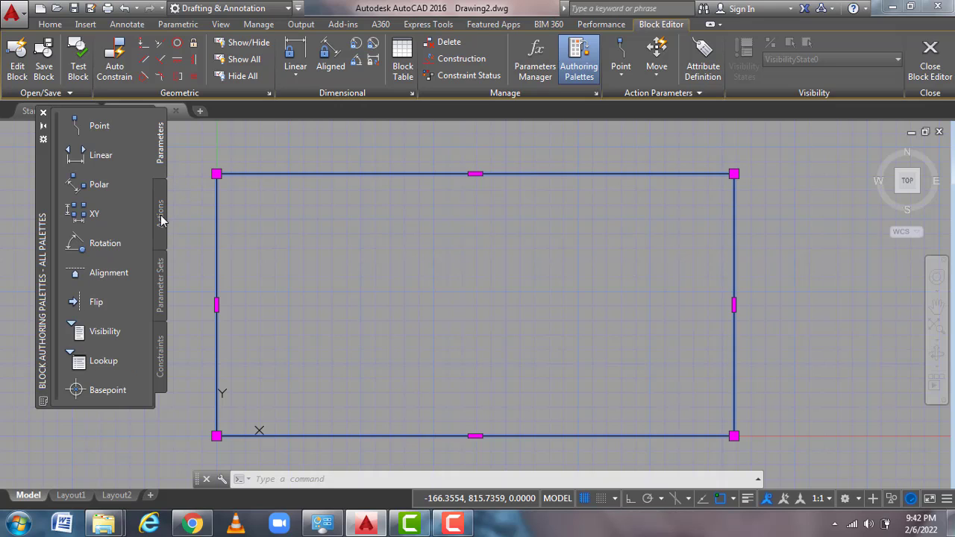
{"action": "left_click", "coordinate": [160, 215]}
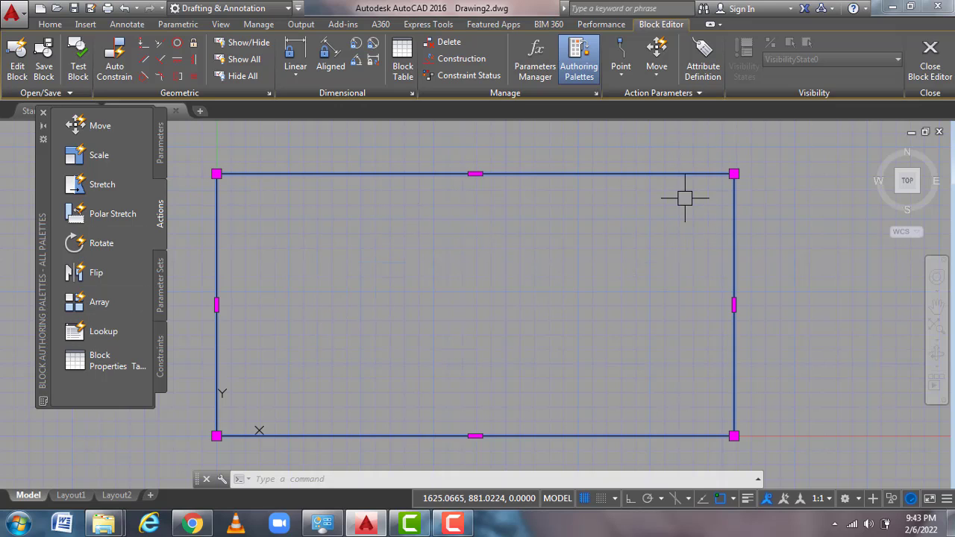
{"action": "left_click", "coordinate": [162, 170]}
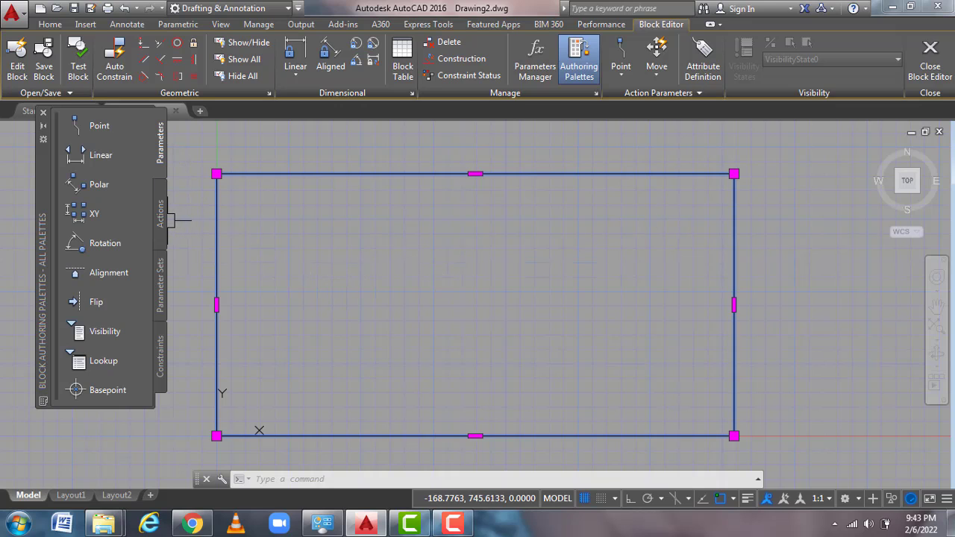
{"action": "left_click", "coordinate": [166, 224]}
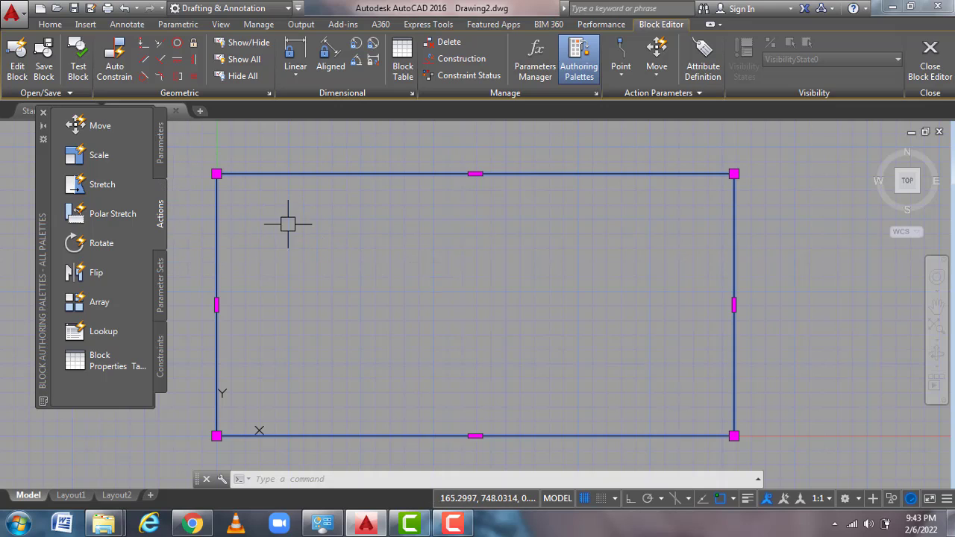
- Add a Point parameter at the rectangle's centre and place its label to the upper right of the point
{"action": "left_click", "coordinate": [159, 144]}
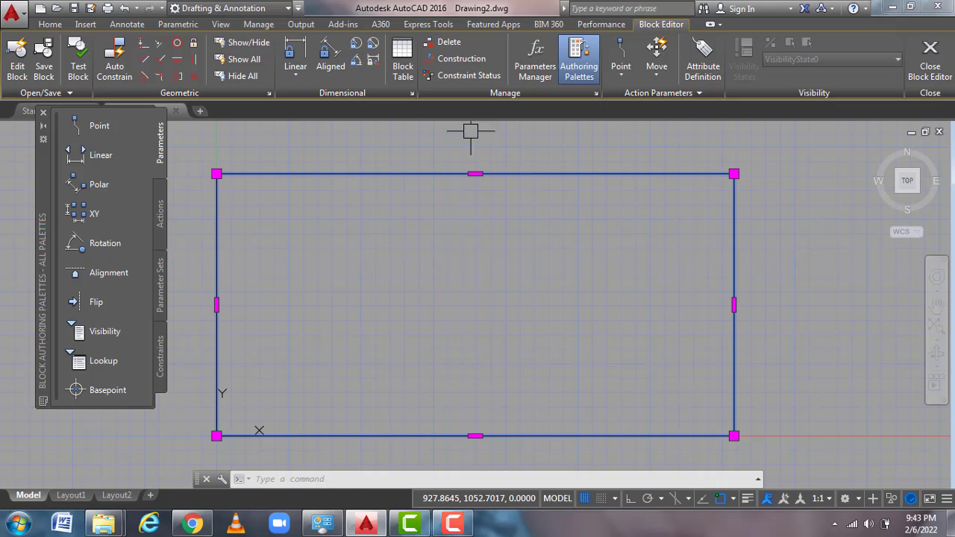
{"action": "left_click", "coordinate": [99, 127]}
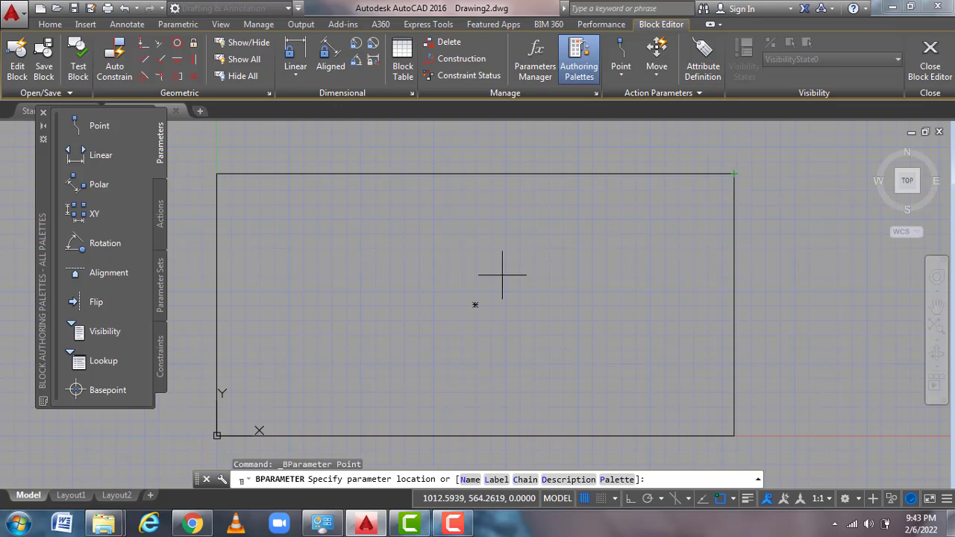
{"action": "left_click", "coordinate": [475, 304]}
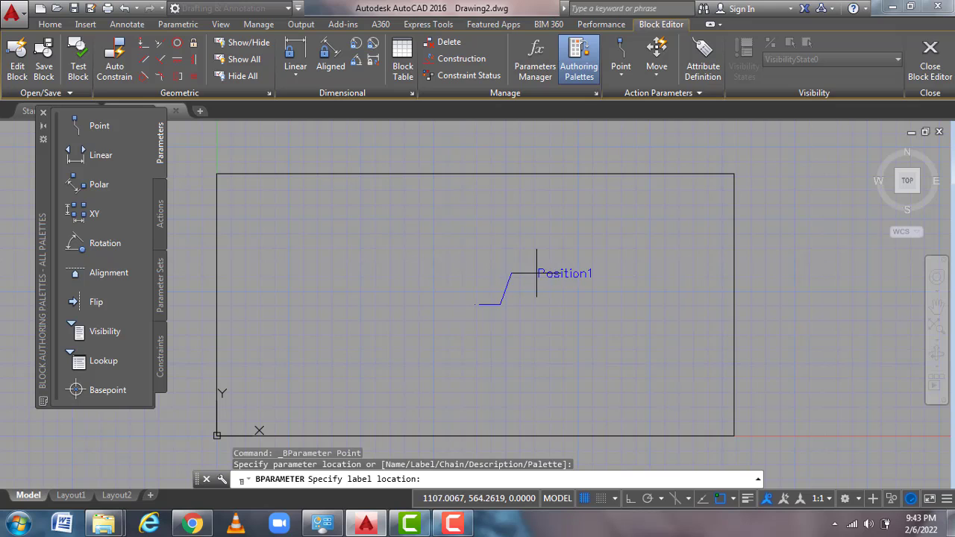
{"action": "left_click", "coordinate": [556, 269]}
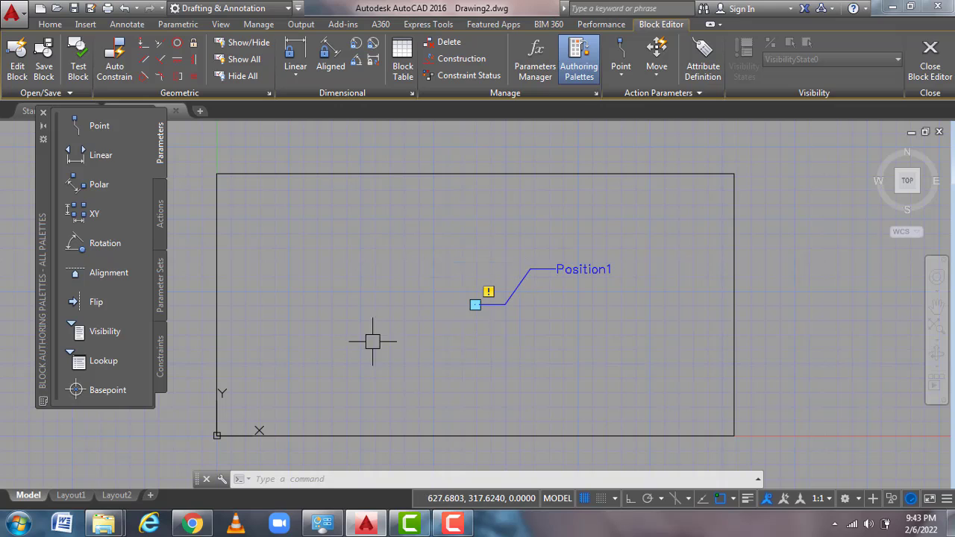
- Attach a Move action to the point parameter, with the rectangle and the parameter as its selection set
{"action": "left_click", "coordinate": [159, 220]}
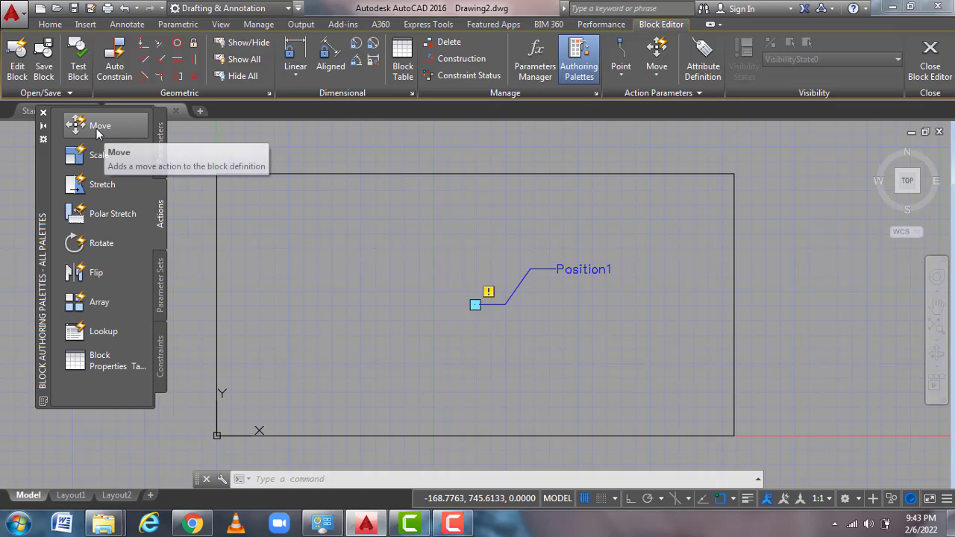
{"action": "left_click", "coordinate": [97, 129]}
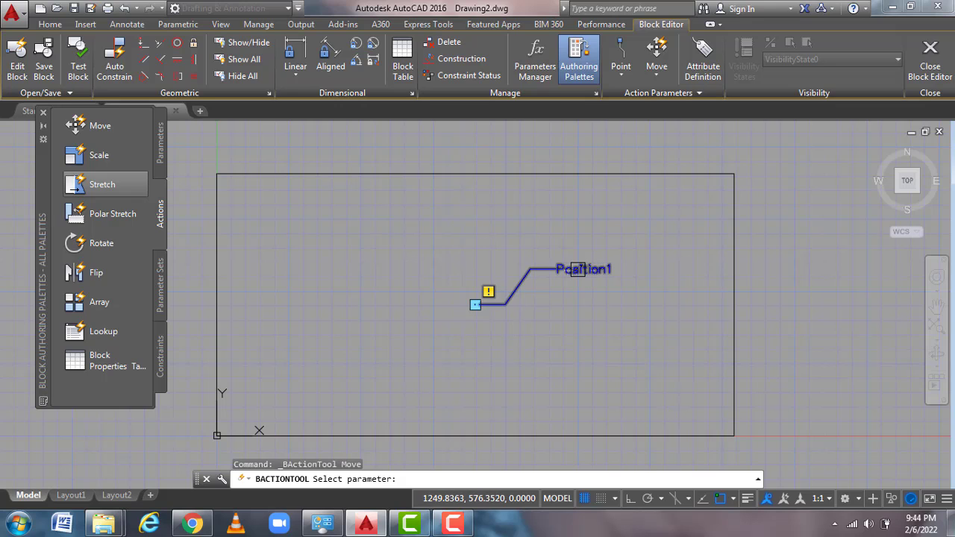
{"action": "left_click", "coordinate": [578, 269]}
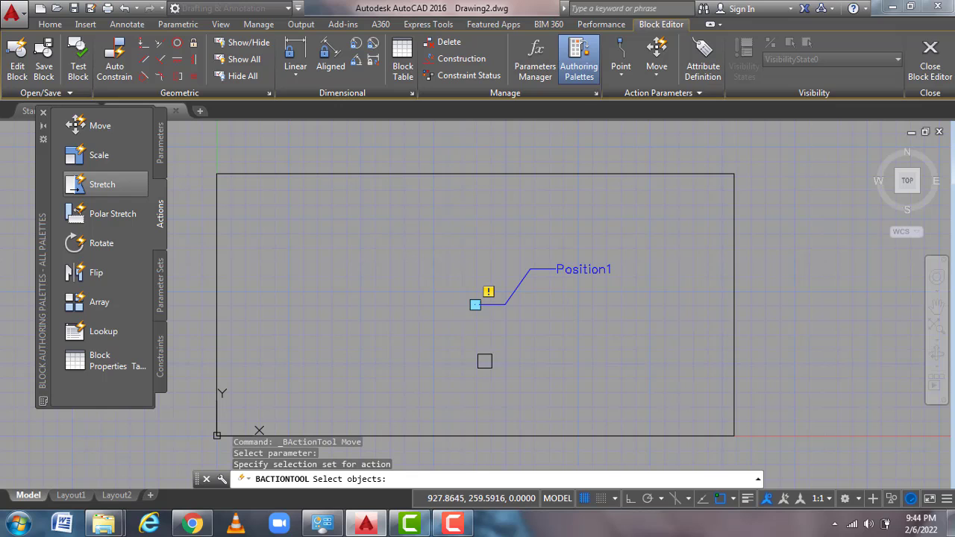
{"action": "scroll", "coordinate": [478, 371], "scroll_direction": "down", "scroll_amount": 2}
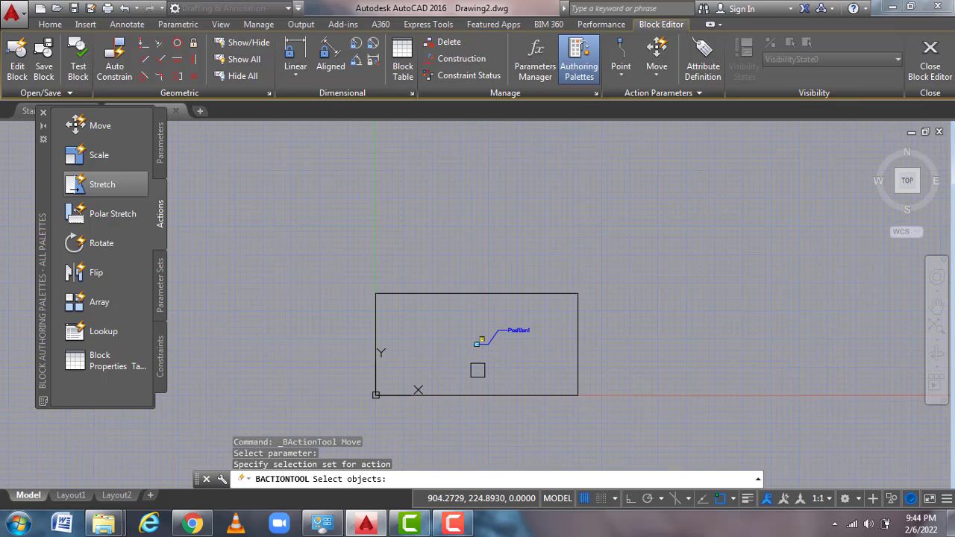
{"action": "left_click", "coordinate": [639, 426]}
{"action": "left_click", "coordinate": [348, 285]}
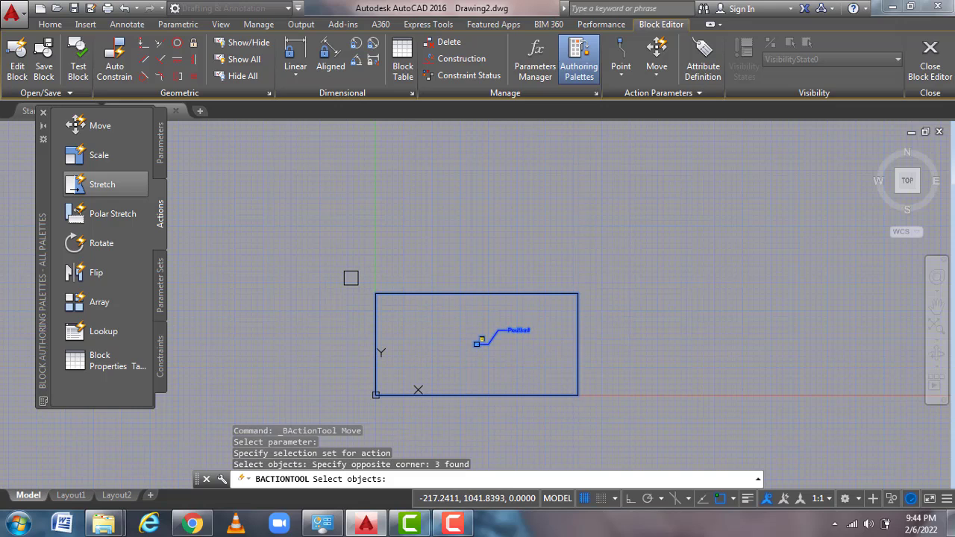
{"action": "key", "text": "Return"}
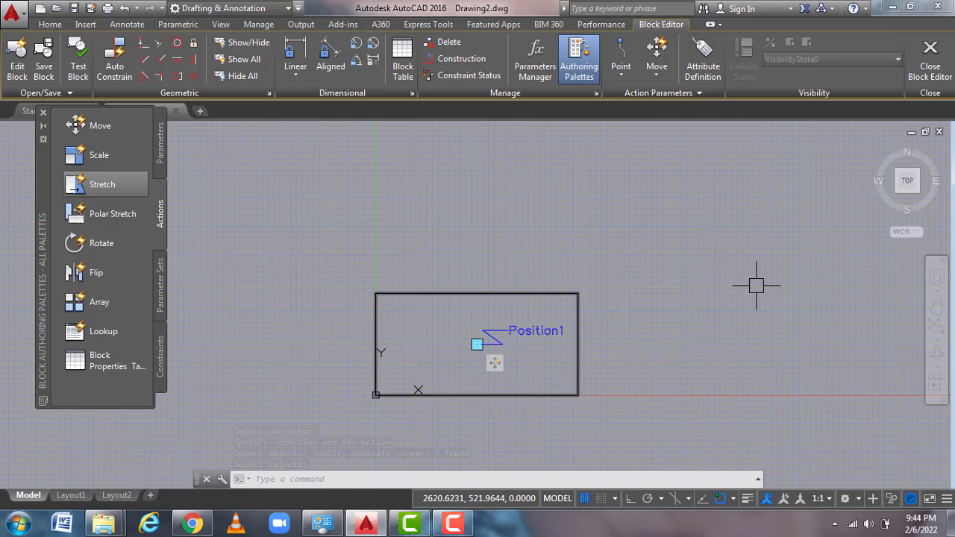
- Close the Block Editor, saving the changes to rec, and move the rectangle slightly to the right by its centre point grip
{"action": "left_click", "coordinate": [931, 67]}
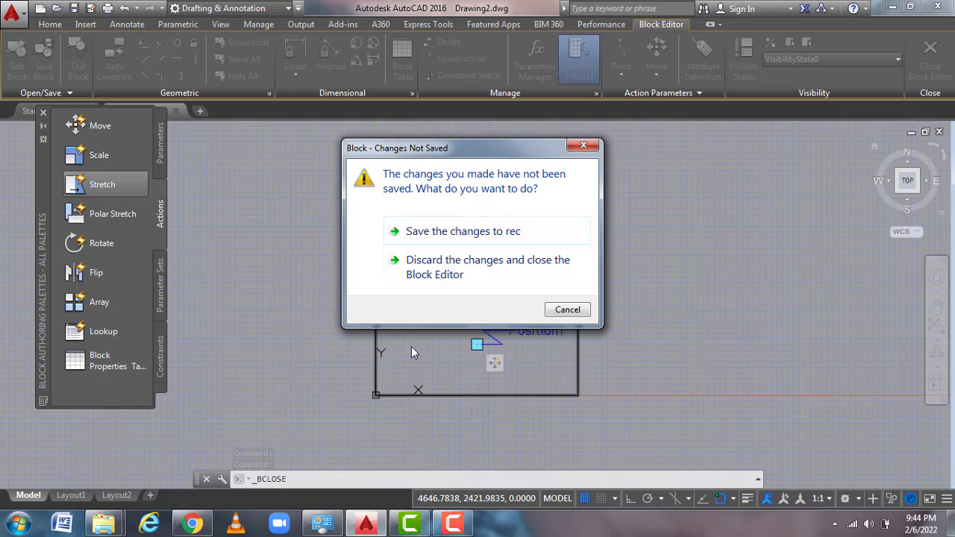
{"action": "left_click", "coordinate": [461, 235]}
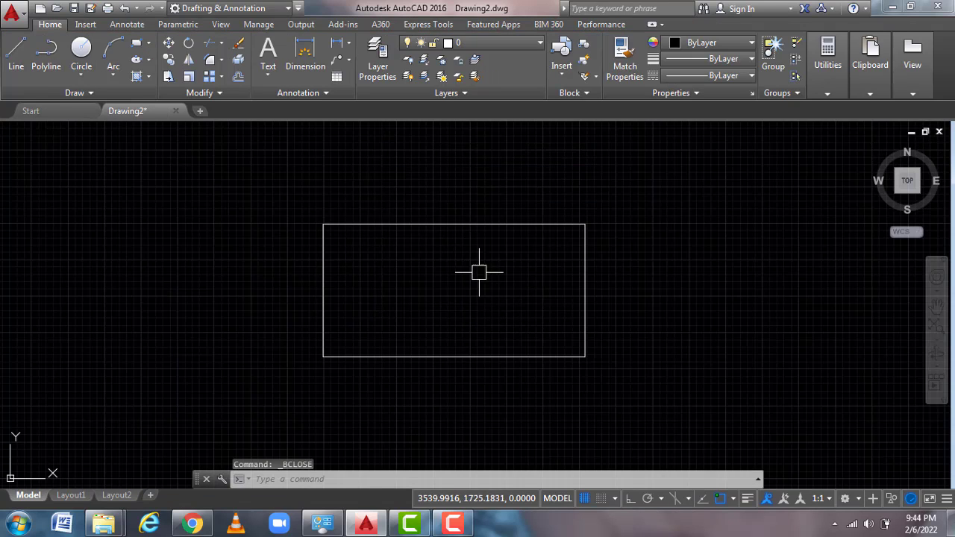
{"action": "left_click", "coordinate": [524, 230]}
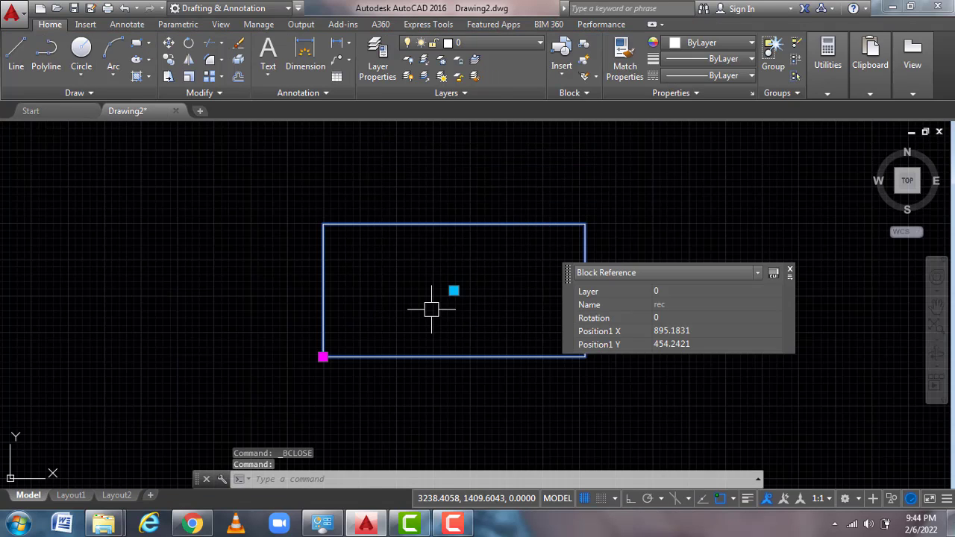
{"action": "middle_click_drag", "start_coordinate": [431, 312], "coordinate": [337, 316]}
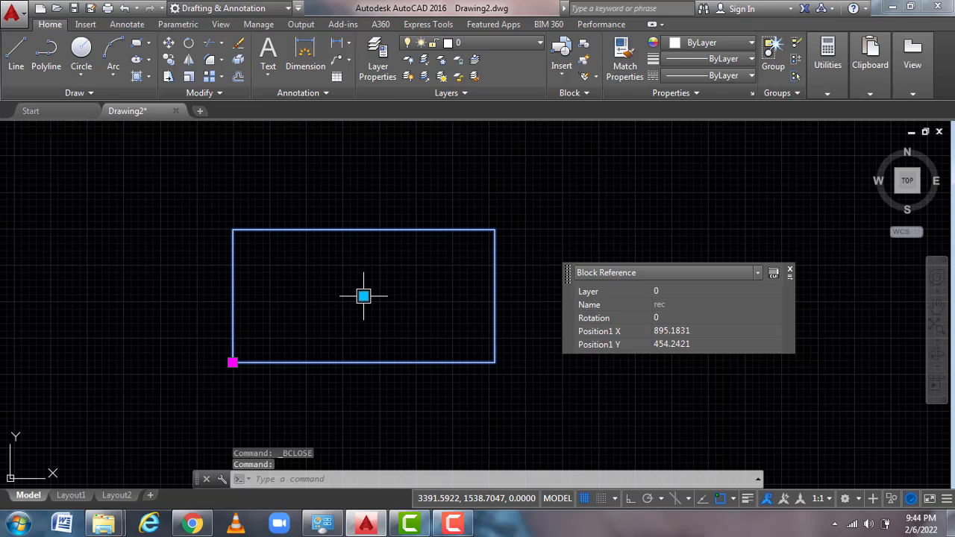
{"action": "left_click", "coordinate": [363, 296]}
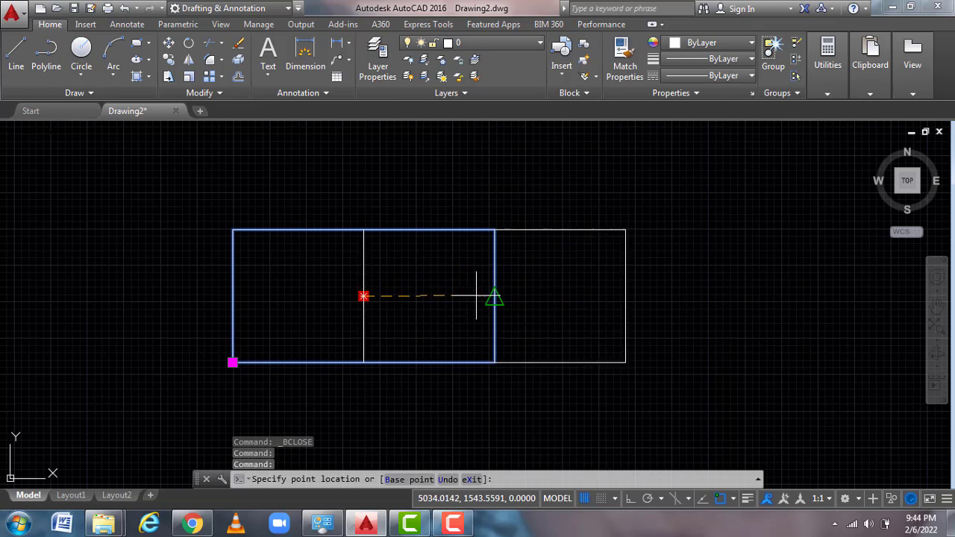
{"action": "left_click", "coordinate": [395, 292]}
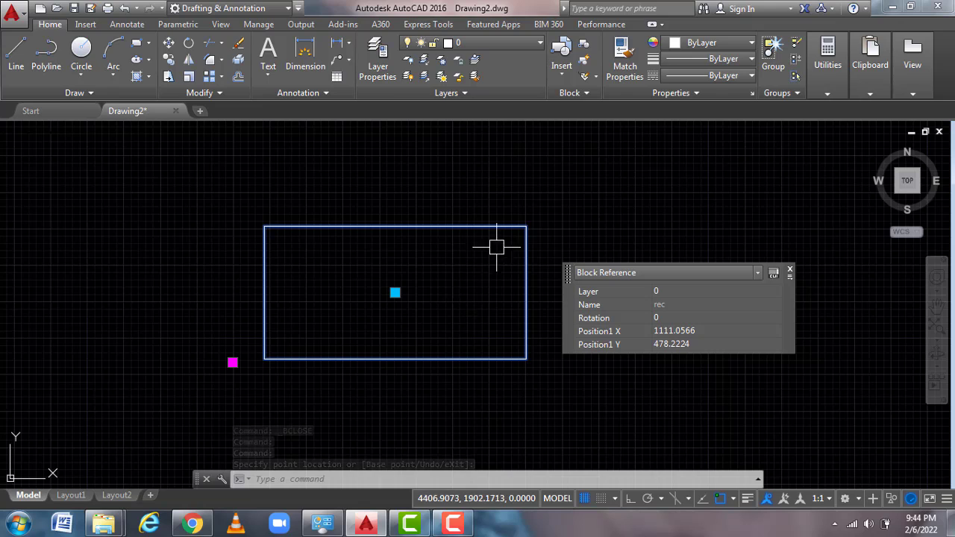
- Reopen the rec block definition and add a Rotation parameter based at the lower-left corner, radius to the lower-right corner, default angle 0
{"action": "double_click", "coordinate": [401, 226]}
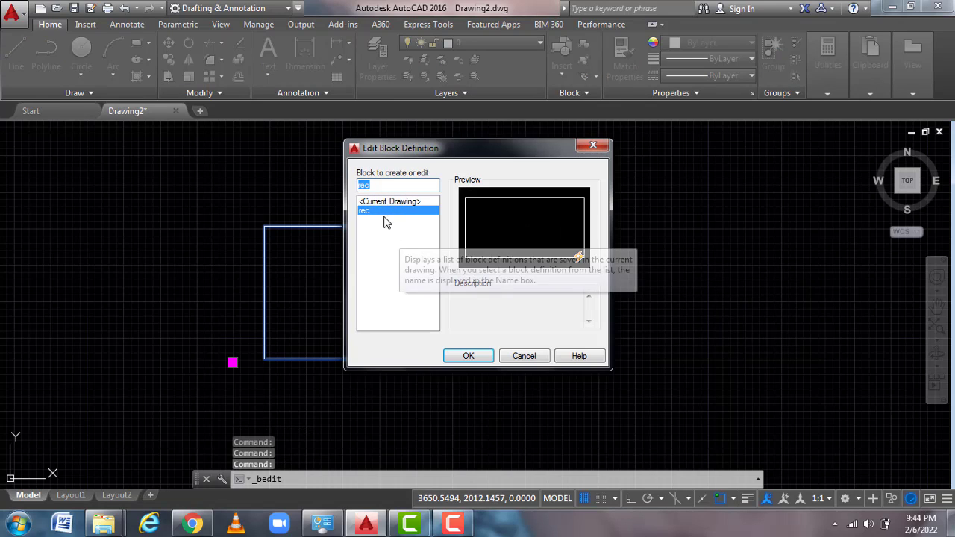
{"action": "left_click", "coordinate": [456, 356]}
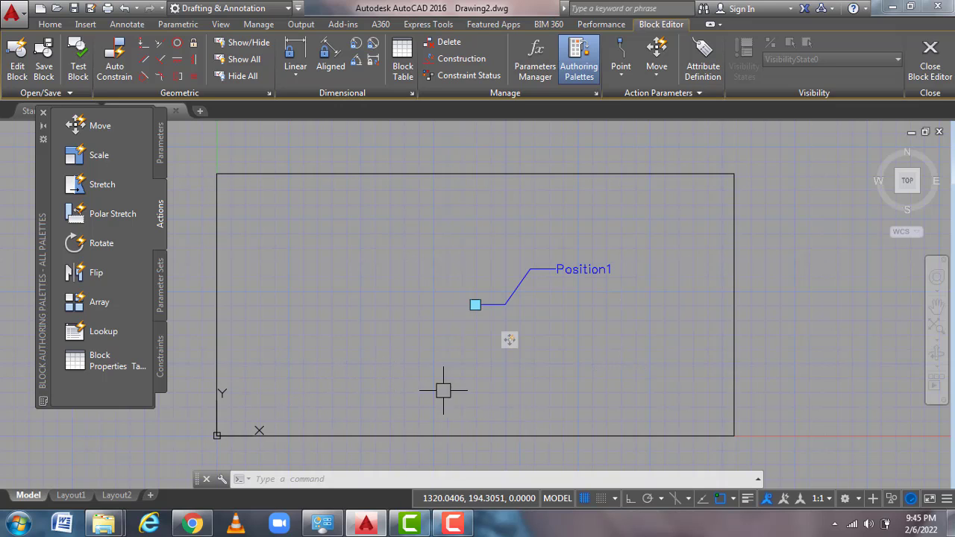
{"action": "left_click", "coordinate": [159, 150]}
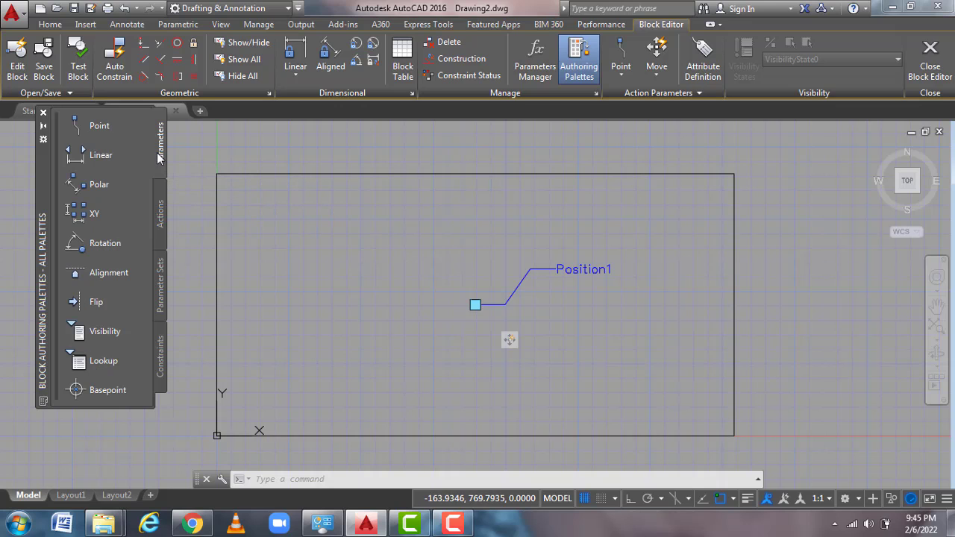
{"action": "left_click", "coordinate": [96, 246]}
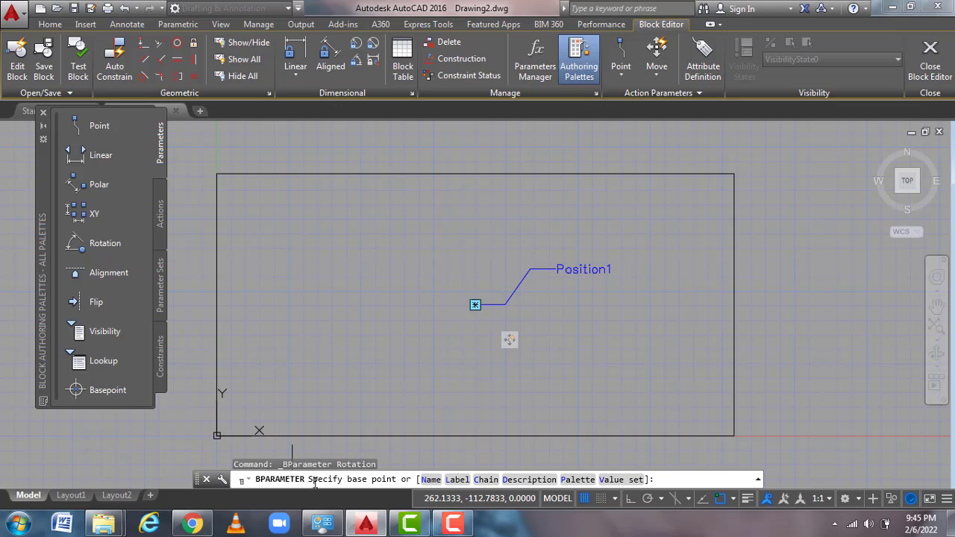
{"action": "left_click", "coordinate": [216, 435]}
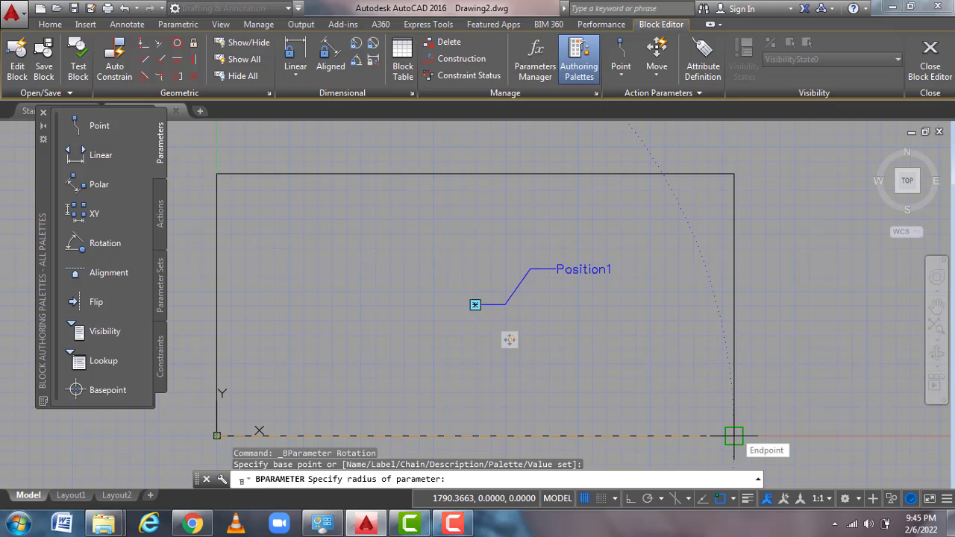
{"action": "left_click", "coordinate": [734, 436]}
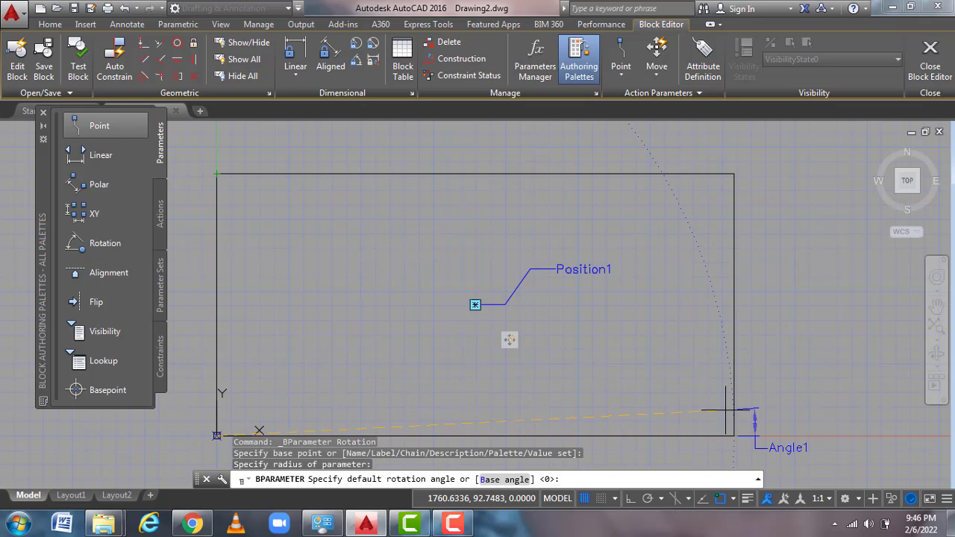
{"action": "key", "text": "Return"}
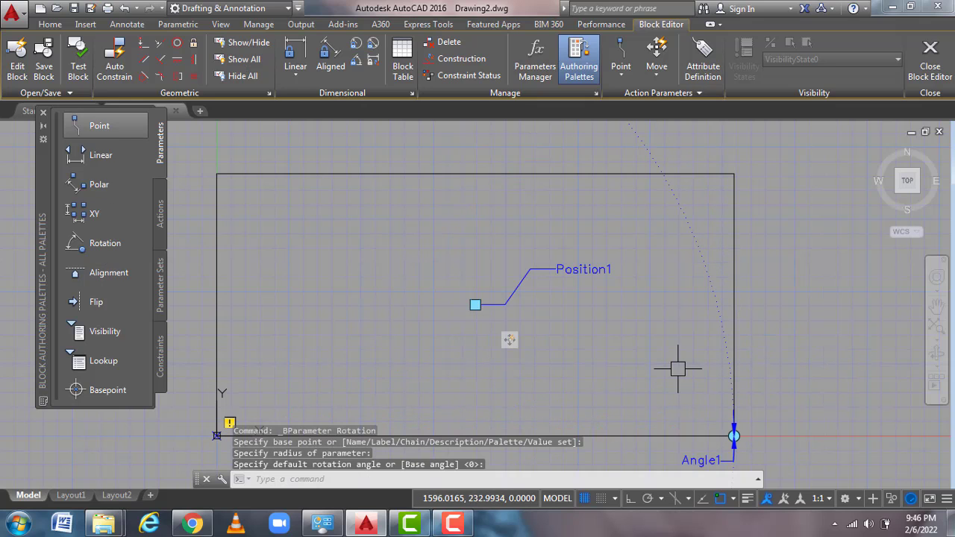
- Attach a Rotate action to the rotation parameter, with the rectangle and both parameters as its selection set
{"action": "scroll", "coordinate": [672, 373], "scroll_direction": "down", "scroll_amount": 4}
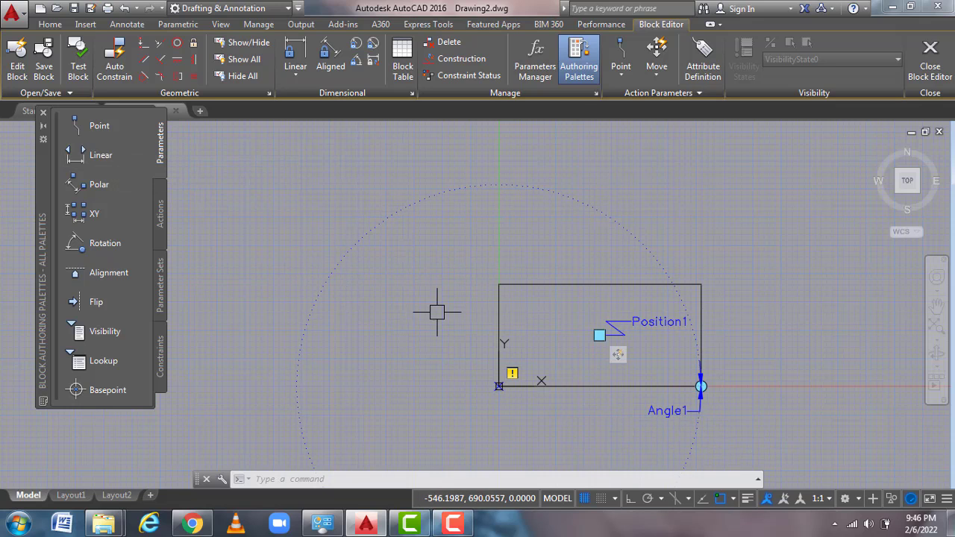
{"action": "middle_click_drag", "start_coordinate": [438, 312], "coordinate": [348, 267]}
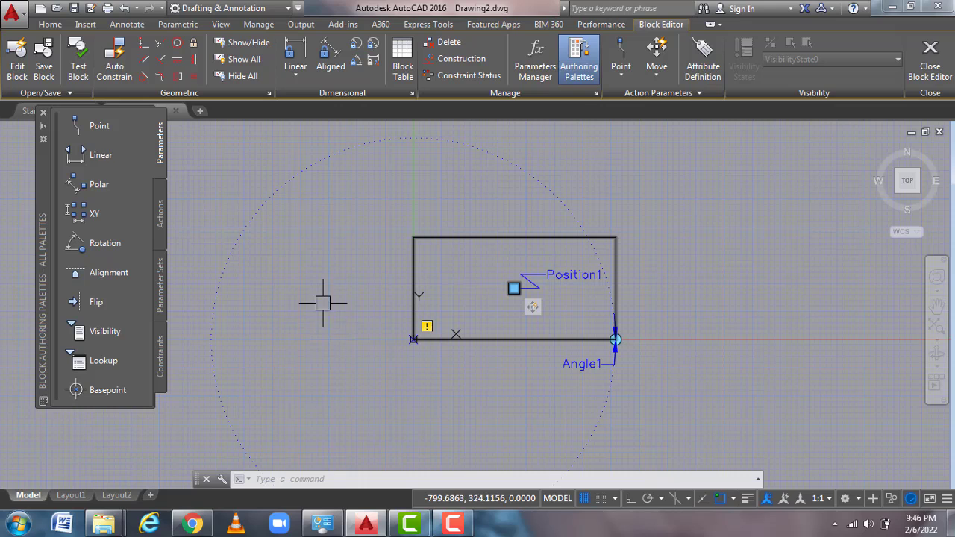
{"action": "left_click", "coordinate": [160, 217]}
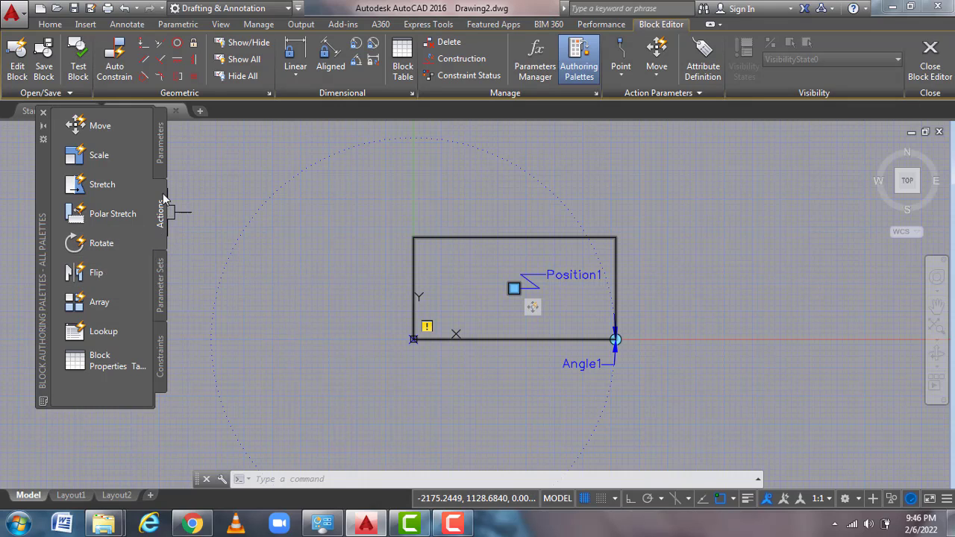
{"action": "left_click", "coordinate": [110, 240]}
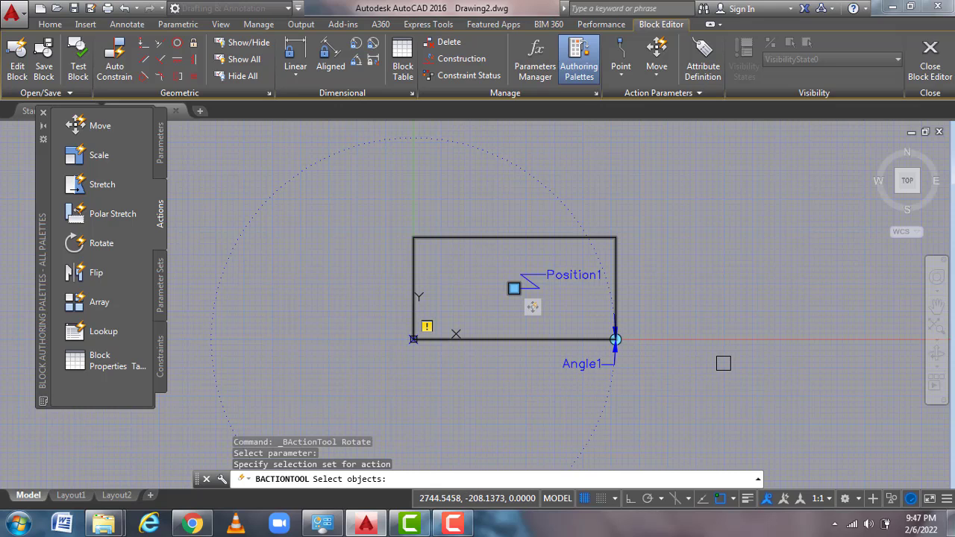
{"action": "left_click", "coordinate": [718, 390]}
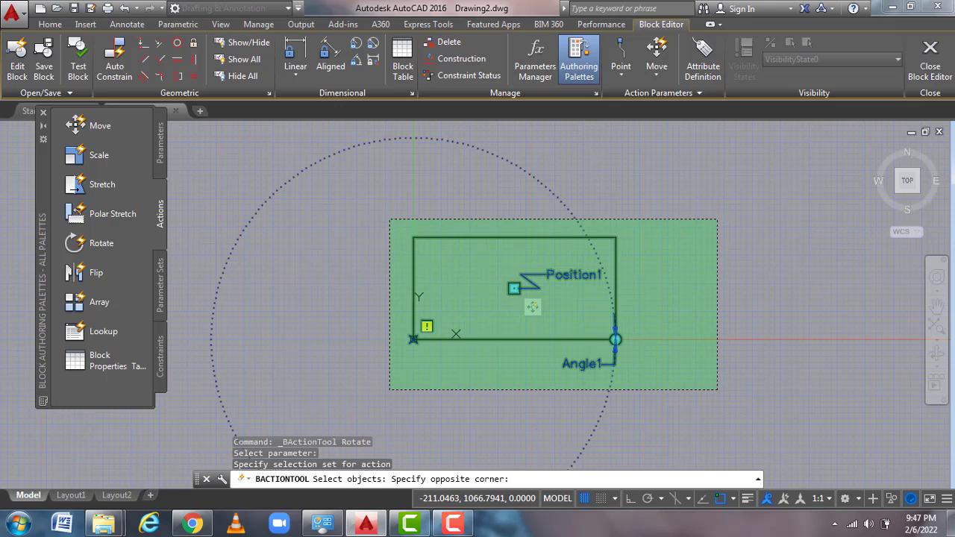
{"action": "left_click", "coordinate": [390, 219]}
{"action": "key", "text": "Return"}
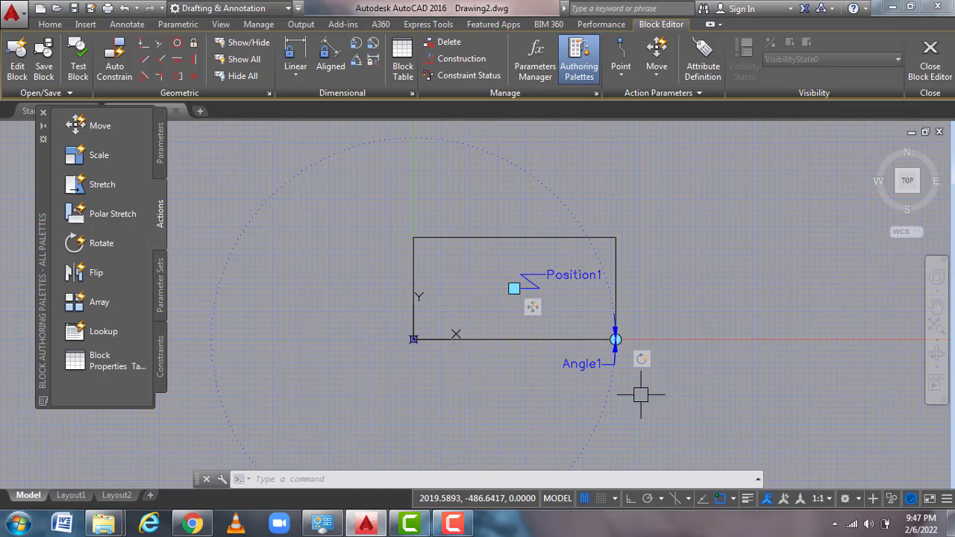
- Close the Block Editor, saving the parameter changes, and rotate the rectangle to an angle of about 1° by its rotation grip
{"action": "left_click", "coordinate": [930, 65]}
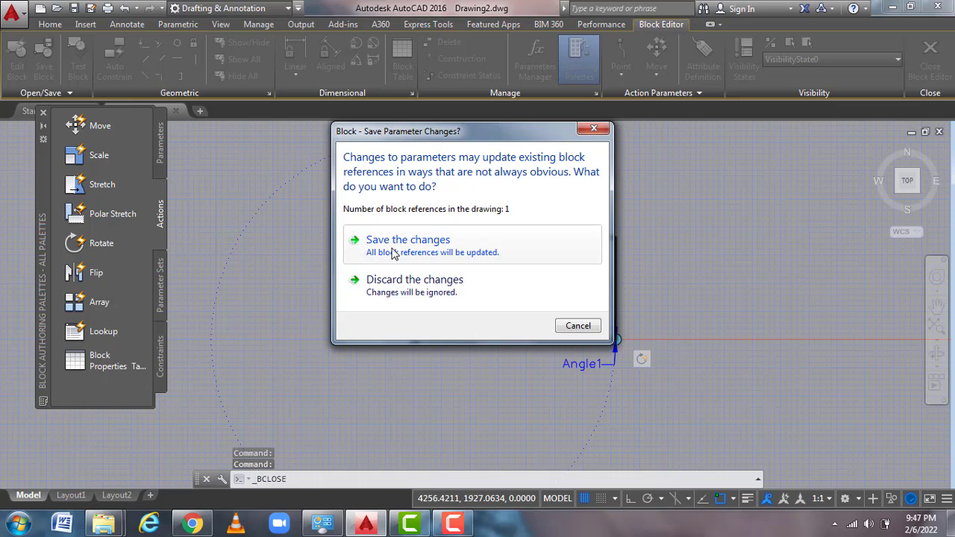
{"action": "left_click", "coordinate": [465, 254]}
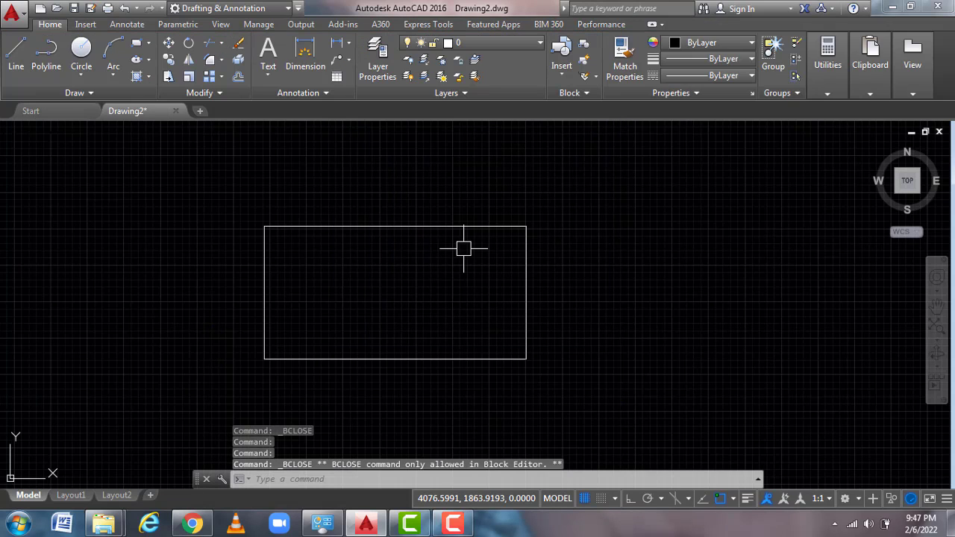
{"action": "left_click", "coordinate": [513, 299]}
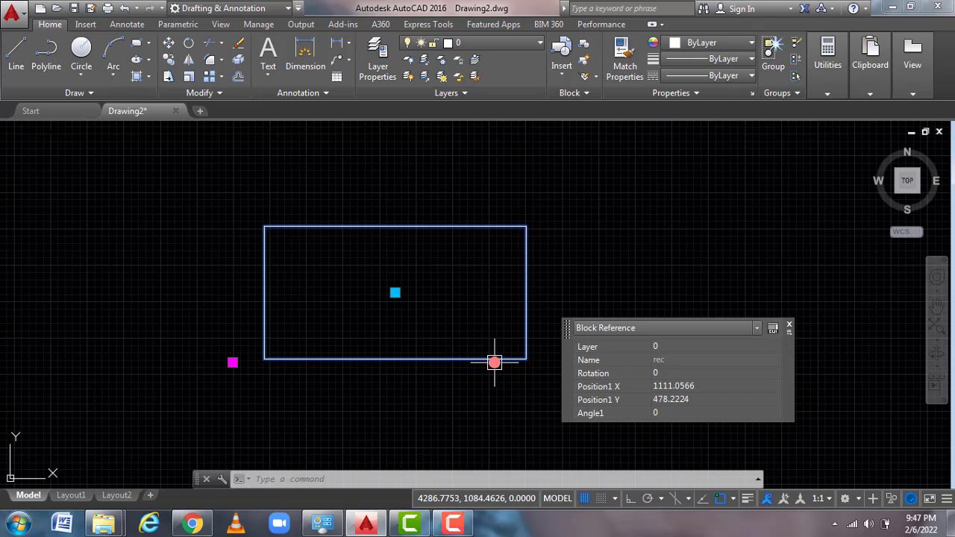
{"action": "left_click", "coordinate": [494, 363]}
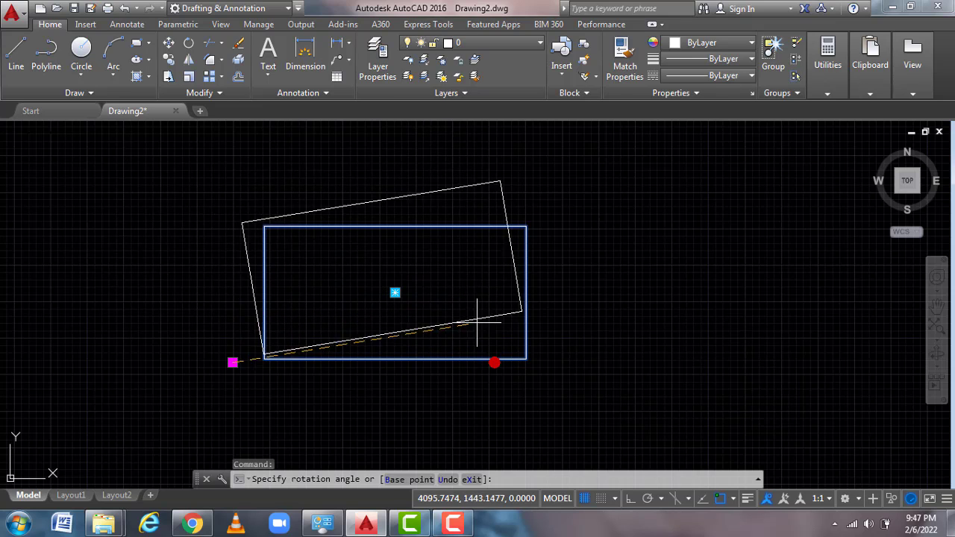
{"action": "left_click", "coordinate": [491, 362]}
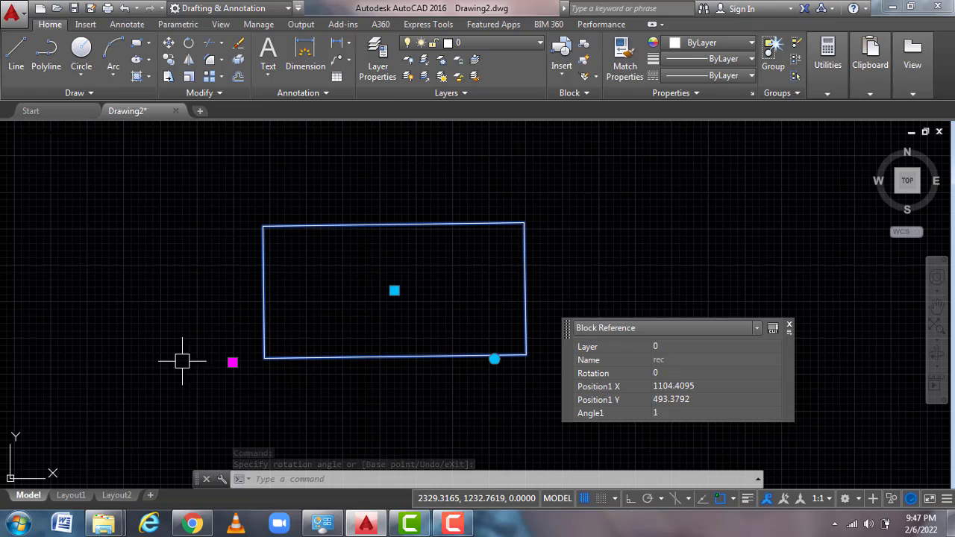
- Move the rectangle back to its insertion point by the centre grip, try the rotation grip, and dismiss the quick properties
{"action": "left_click", "coordinate": [394, 291]}
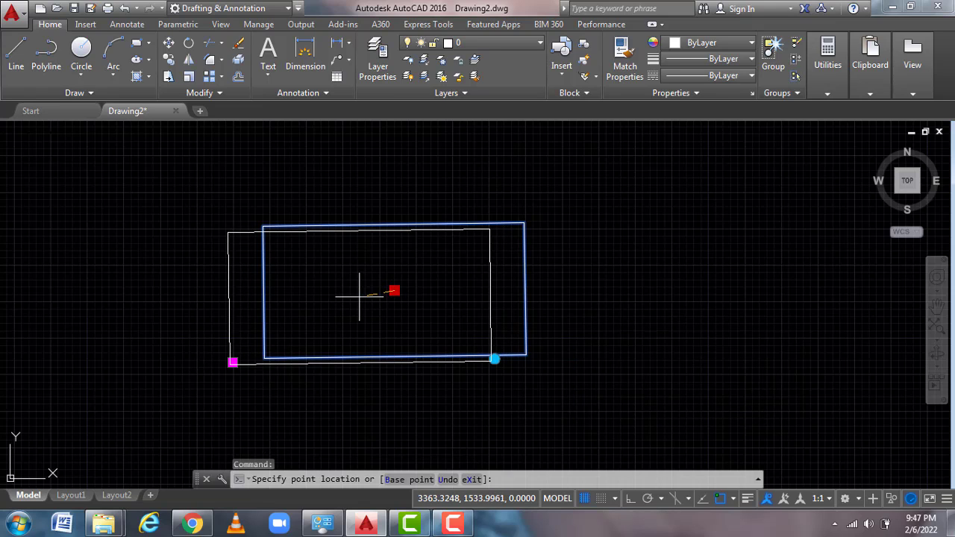
{"action": "left_click", "coordinate": [362, 295]}
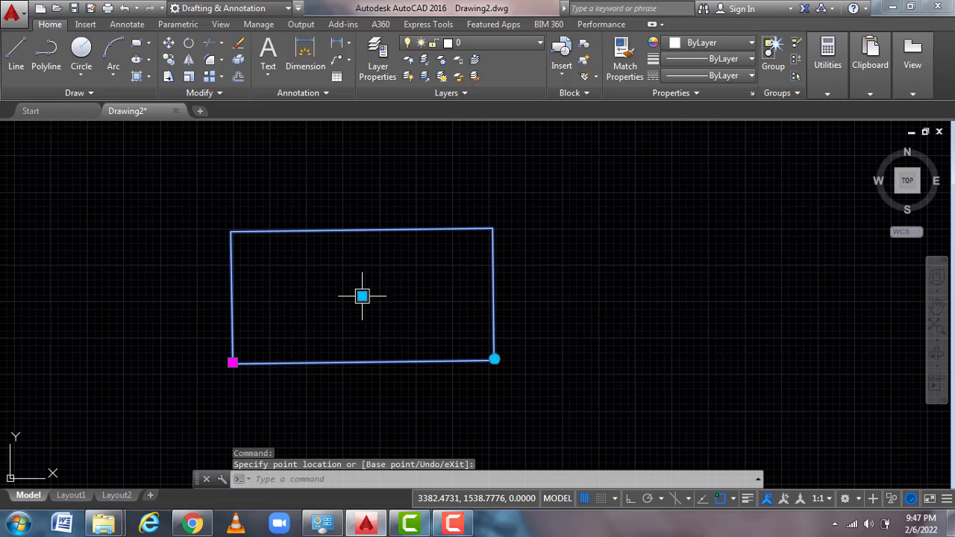
{"action": "left_click", "coordinate": [494, 359]}
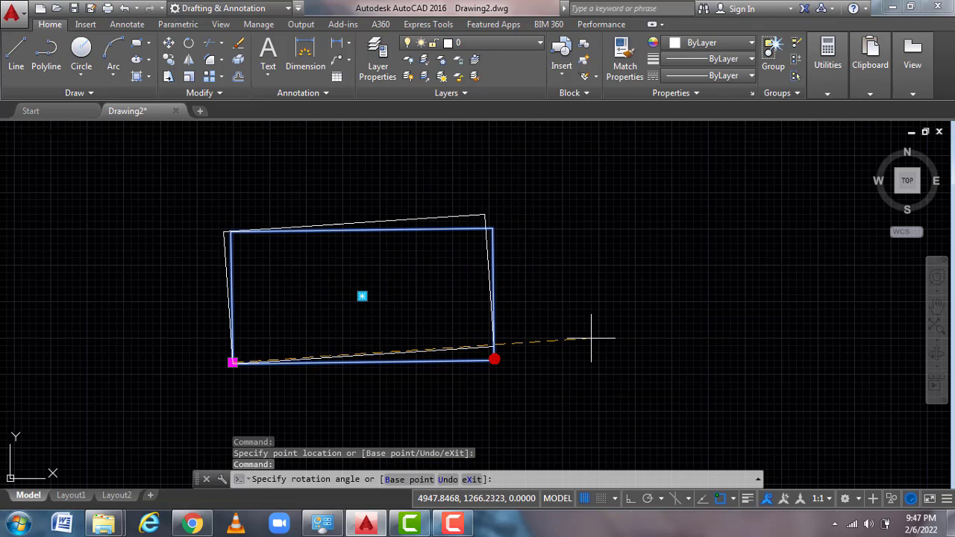
{"action": "left_click", "coordinate": [494, 359]}
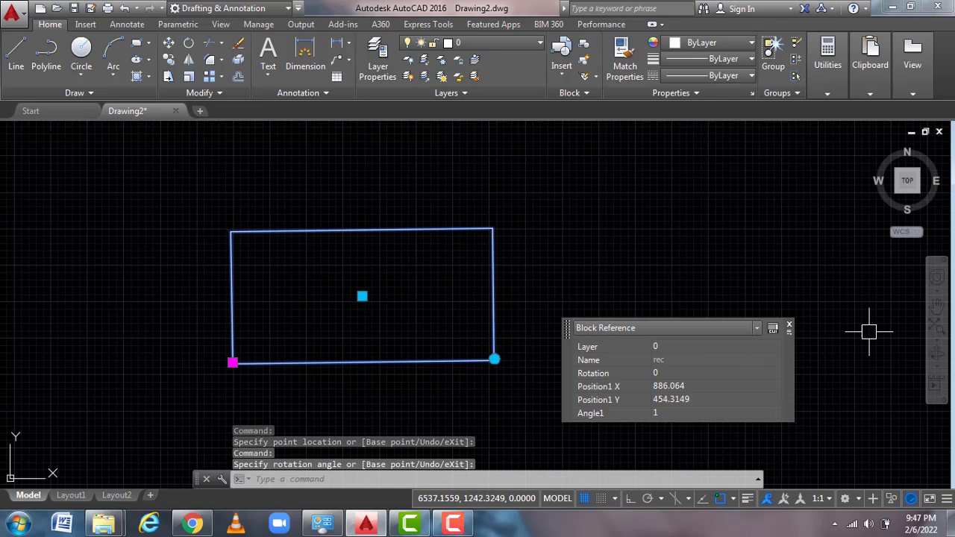
{"action": "left_click", "coordinate": [790, 326]}
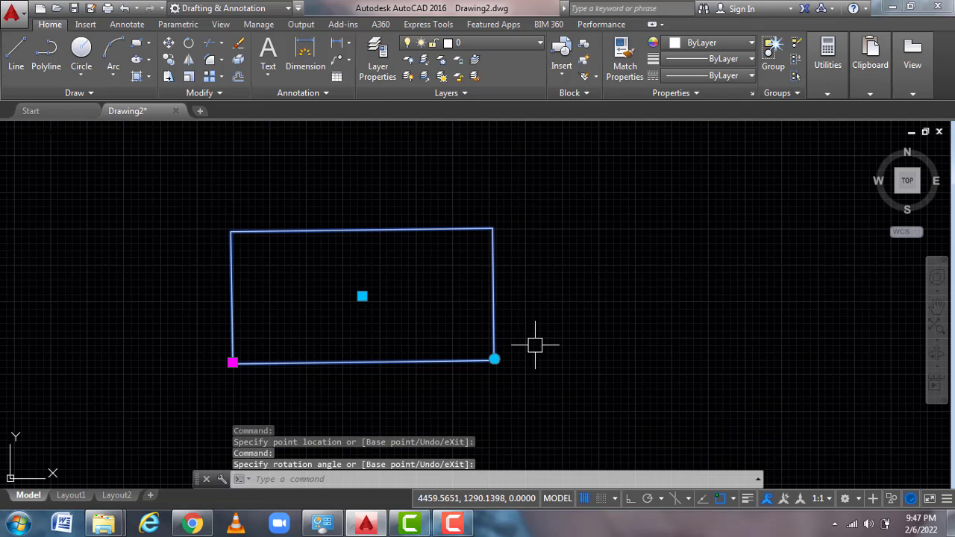
- Reopen the rec block definition to review its parameters and actions, and close the Block Editor
{"action": "double_click", "coordinate": [491, 302]}
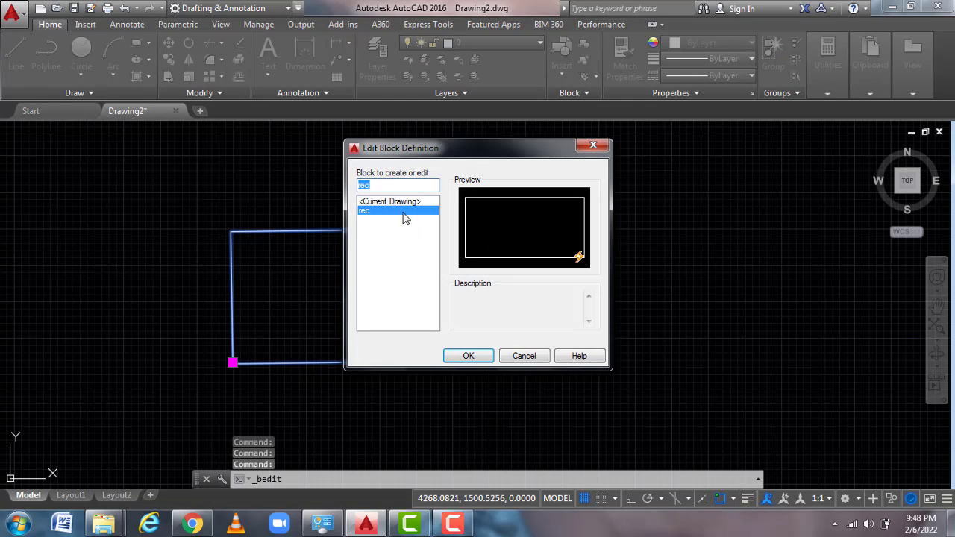
{"action": "left_click", "coordinate": [463, 356]}
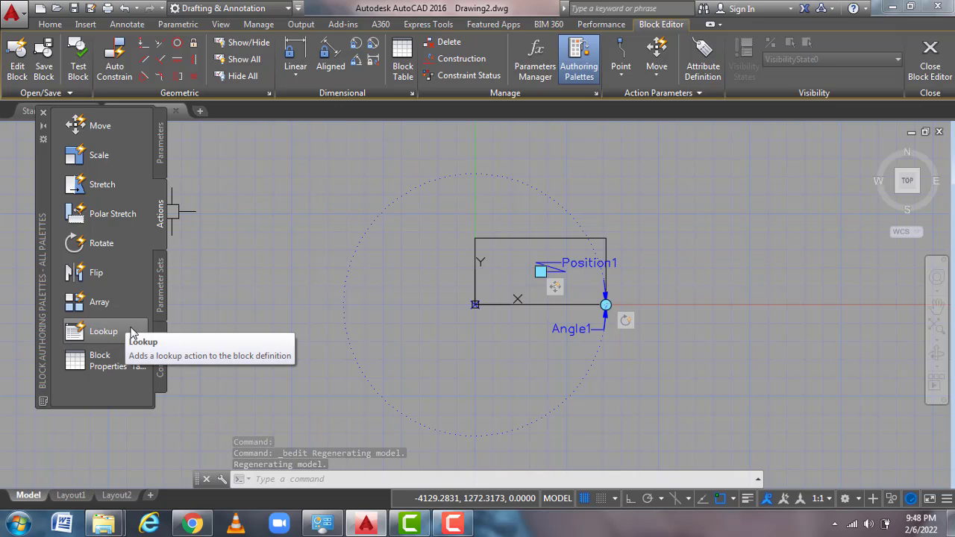
{"action": "left_click", "coordinate": [930, 59]}
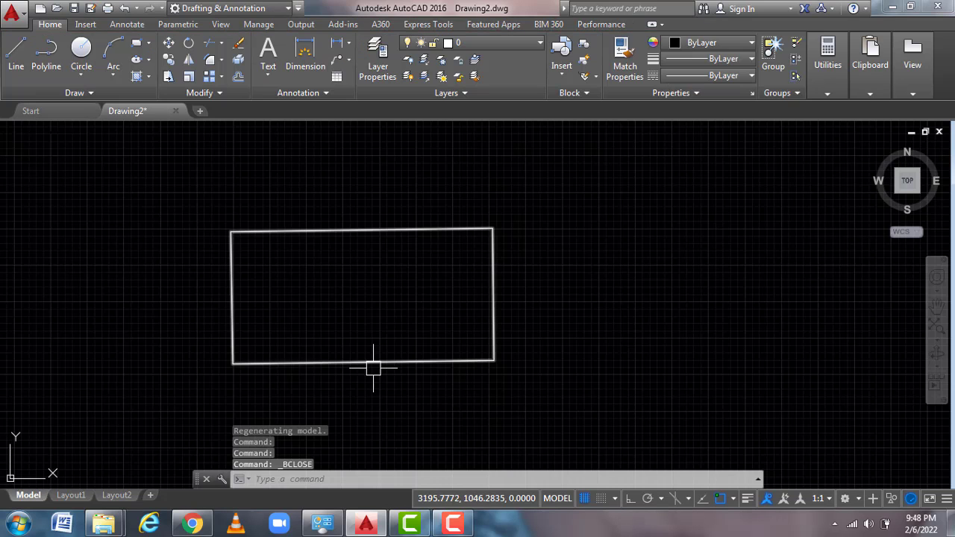
- Try rotating the rectangle block by its rotation grip, return it to its starting angle, and dismiss the quick properties
{"action": "left_click", "coordinate": [493, 360]}
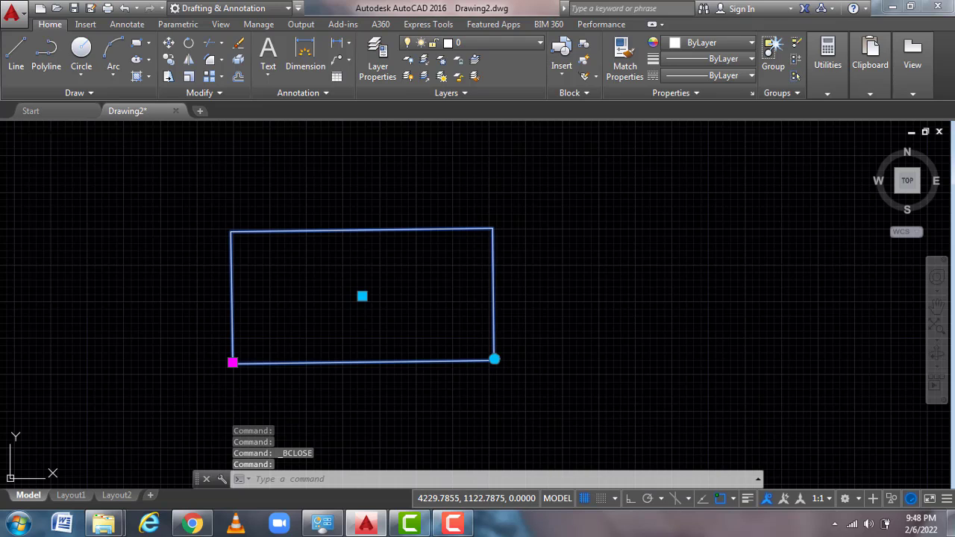
{"action": "double_click", "coordinate": [494, 360]}
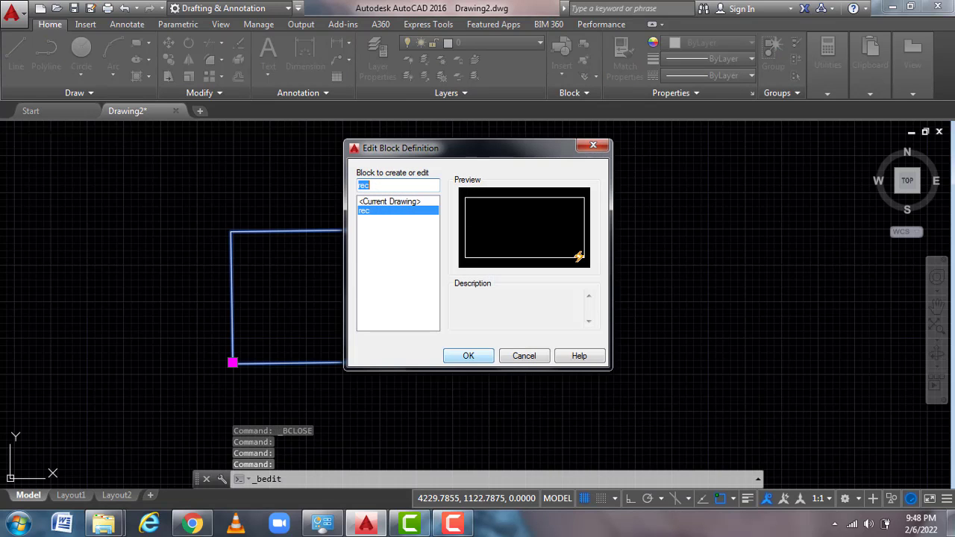
{"action": "left_click", "coordinate": [594, 145]}
{"action": "left_click", "coordinate": [494, 360]}
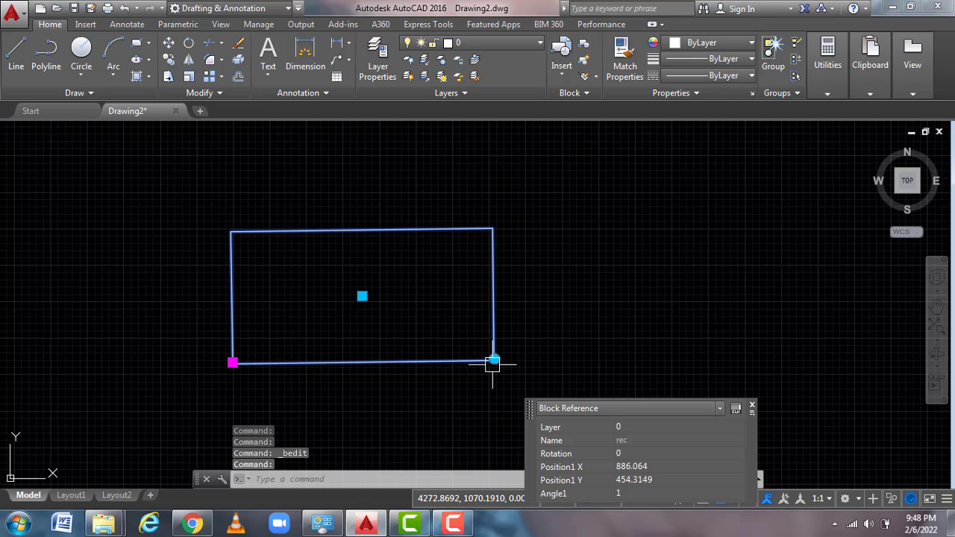
{"action": "left_click", "coordinate": [495, 360]}
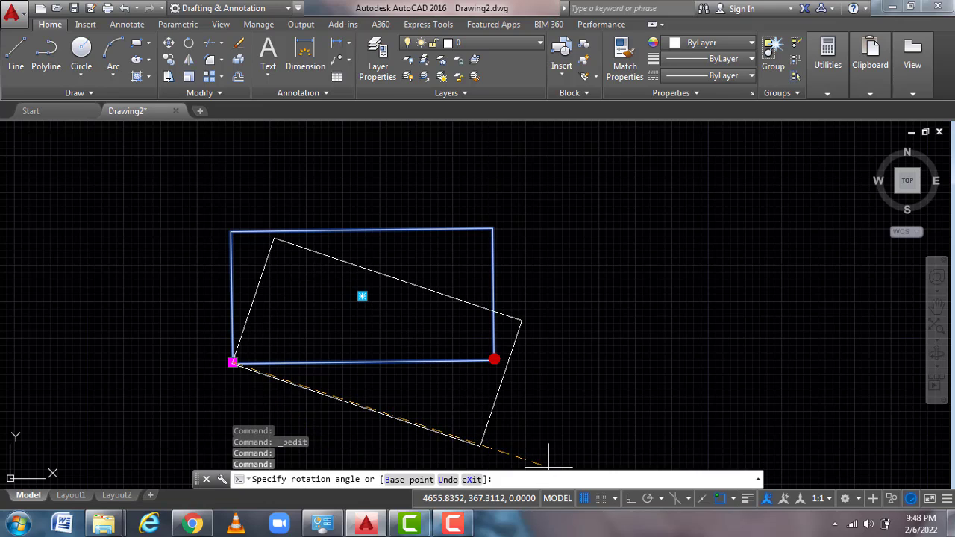
{"action": "left_click", "coordinate": [494, 361]}
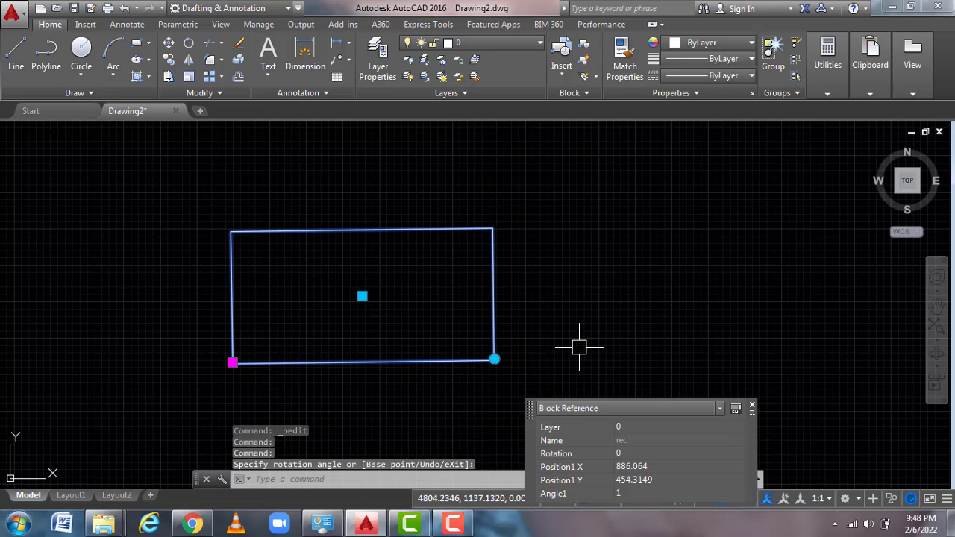
{"action": "left_click", "coordinate": [752, 408]}
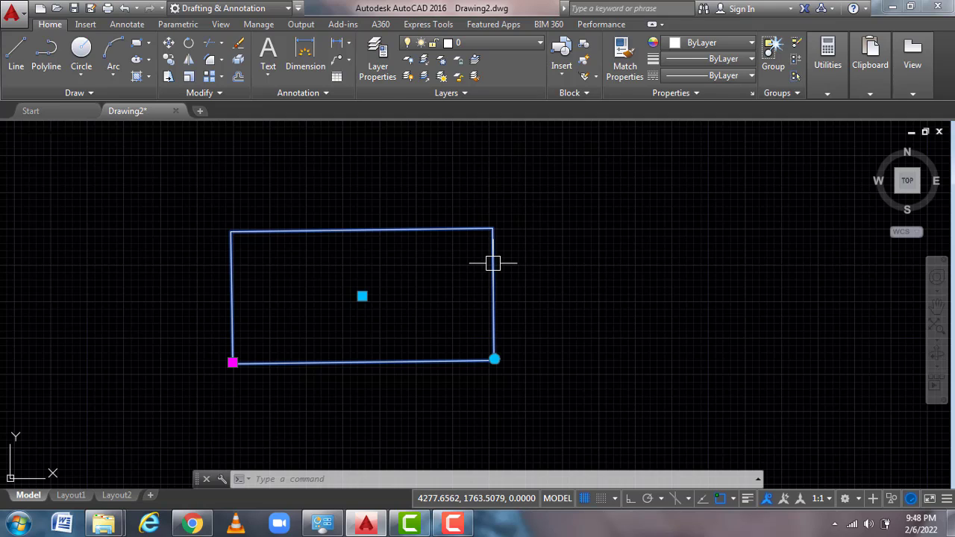
- Reopen the rec block definition in the Block Editor and dismiss the quick properties
{"action": "mouse_move", "coordinate": [492, 263]}
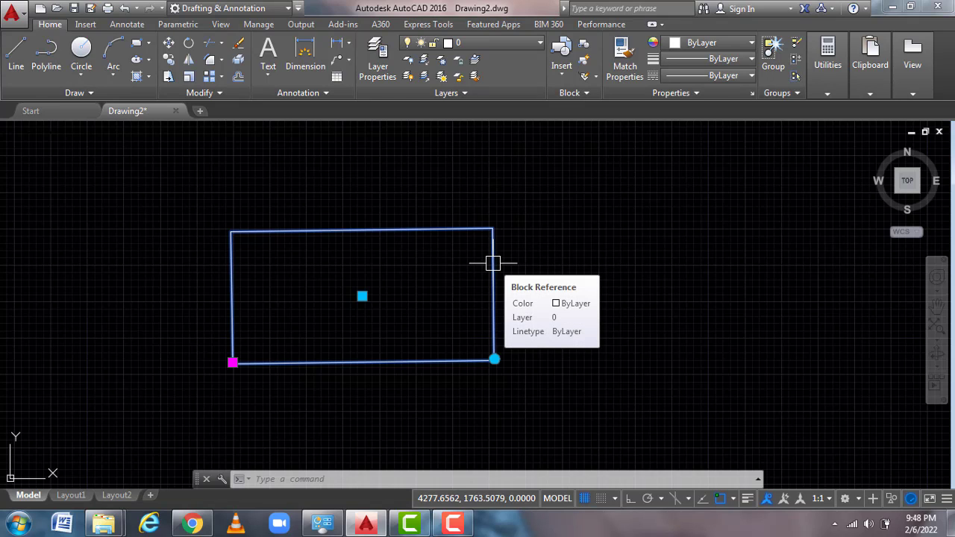
{"action": "right_click", "coordinate": [492, 267]}
{"action": "key", "text": "Escape"}
{"action": "left_click", "coordinate": [439, 264]}
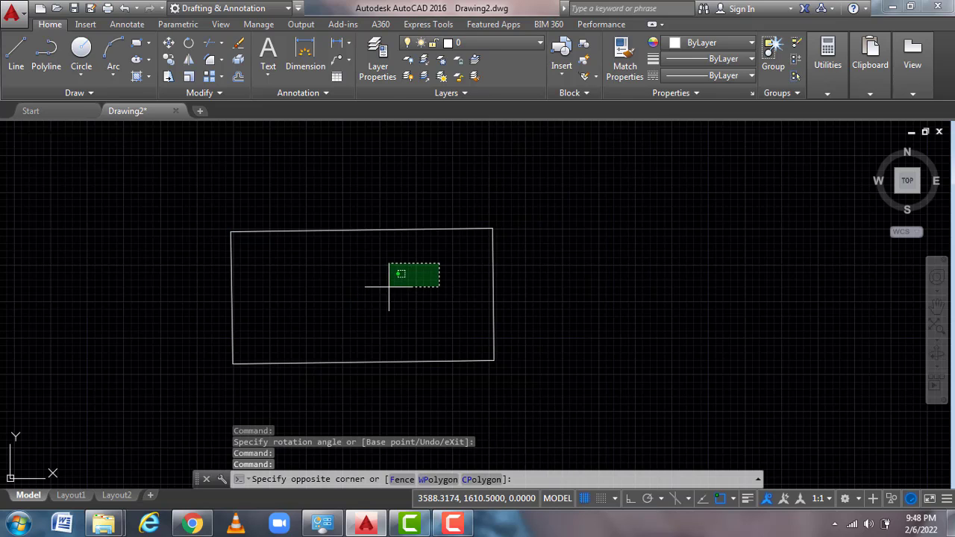
{"action": "left_click", "coordinate": [408, 247]}
{"action": "double_click", "coordinate": [418, 233]}
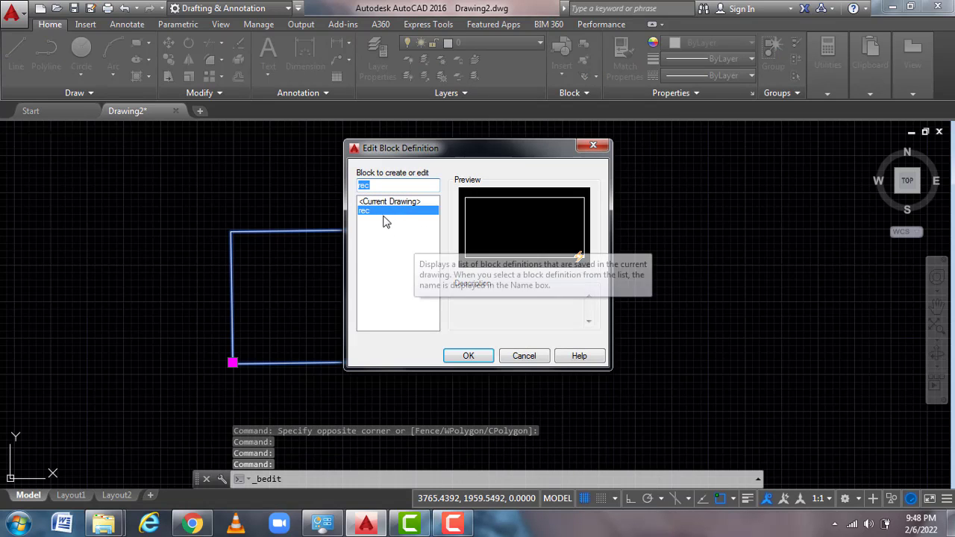
{"action": "left_click", "coordinate": [468, 356]}
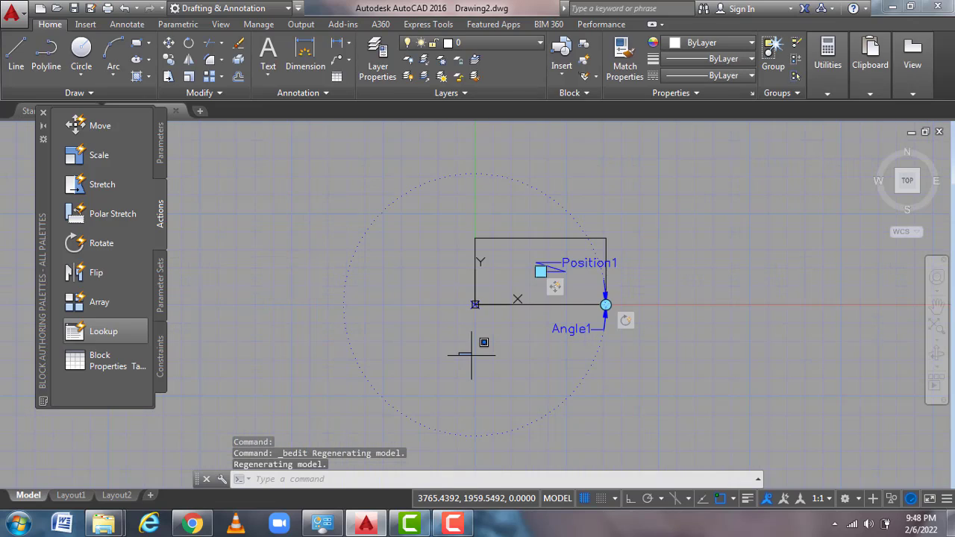
{"action": "left_click", "coordinate": [458, 326]}
{"action": "left_click", "coordinate": [265, 250]}
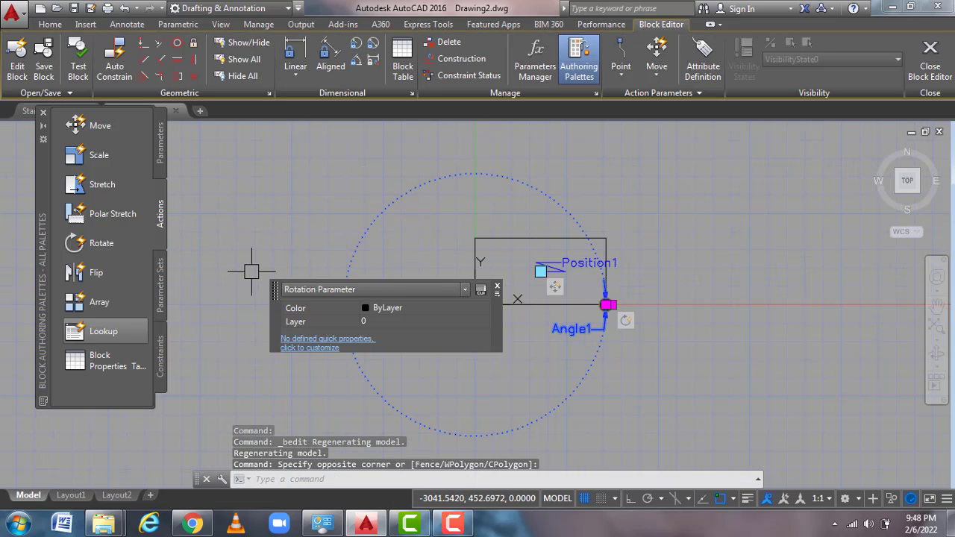
{"action": "left_click", "coordinate": [498, 289]}
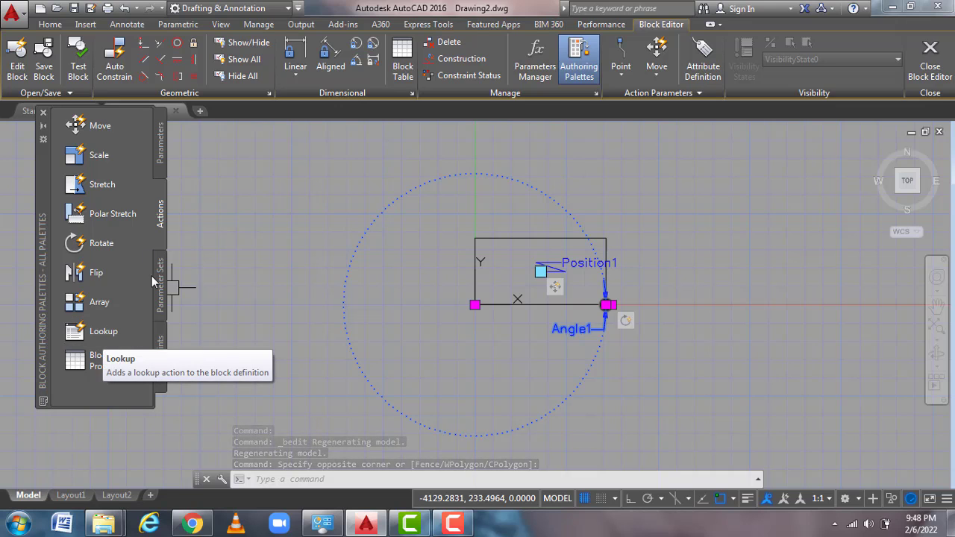
- Place a Lookup parameter just outside the rectangle's upper-right corner
{"action": "left_click", "coordinate": [161, 155]}
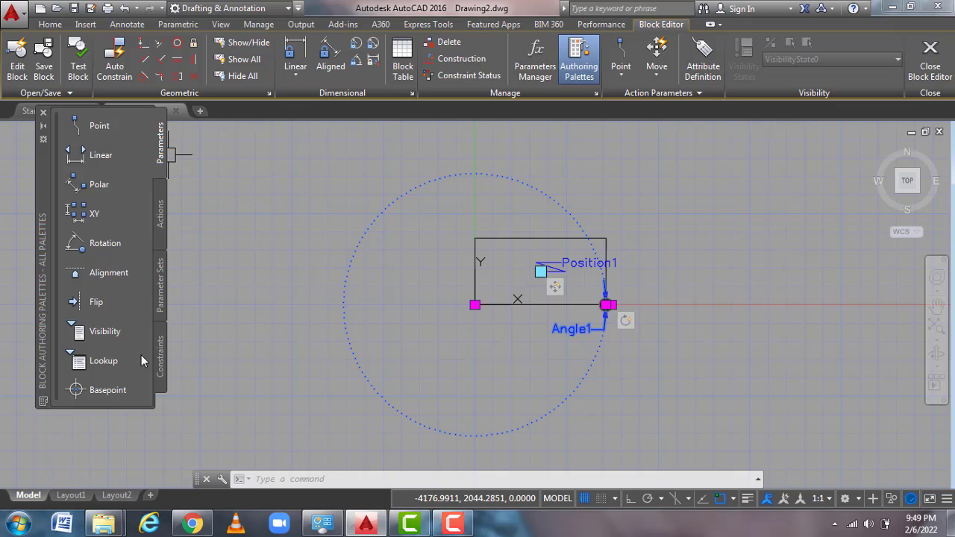
{"action": "left_click", "coordinate": [96, 362]}
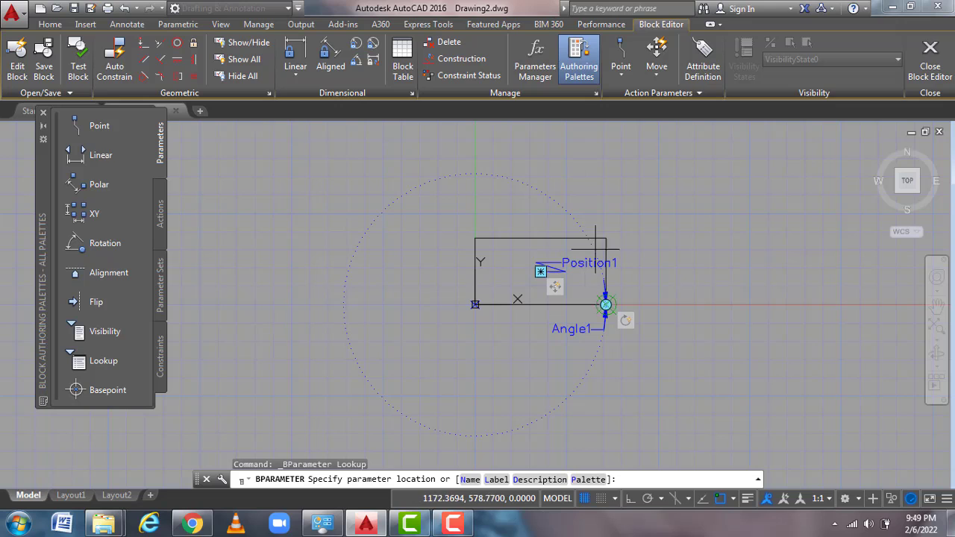
{"action": "left_click", "coordinate": [640, 215]}
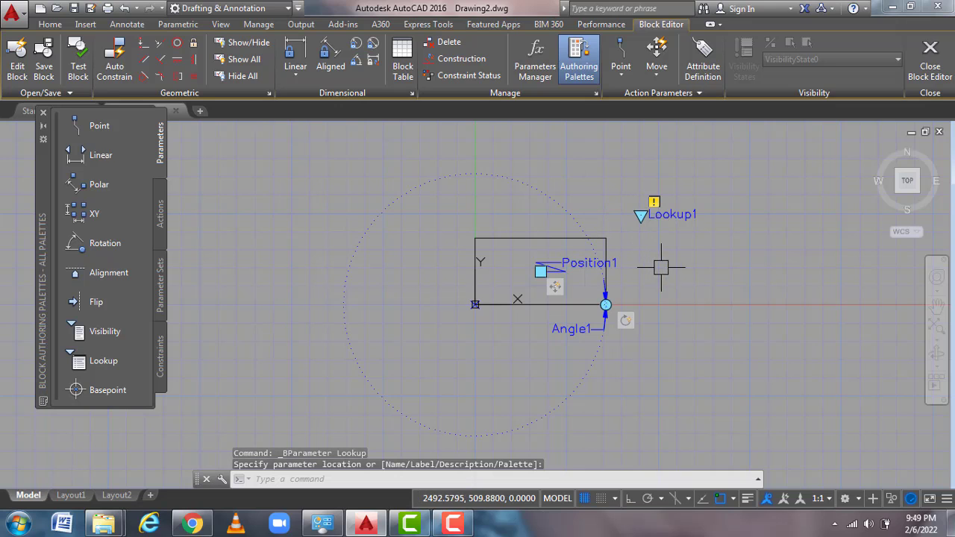
- Apply a Lookup action to the lookup parameter and reposition its Property Lookup Table to compare it with the block's parameters
{"action": "left_click", "coordinate": [159, 217]}
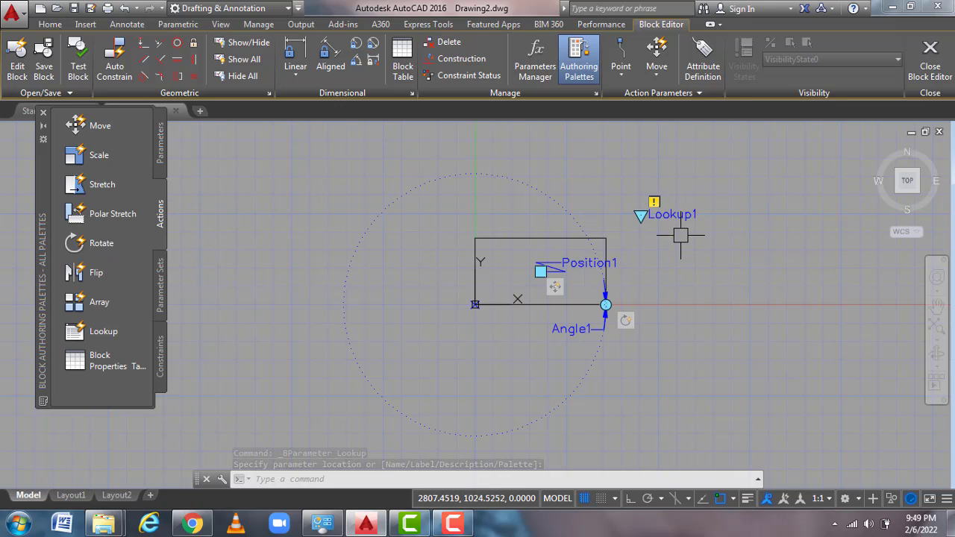
{"action": "left_click", "coordinate": [95, 334]}
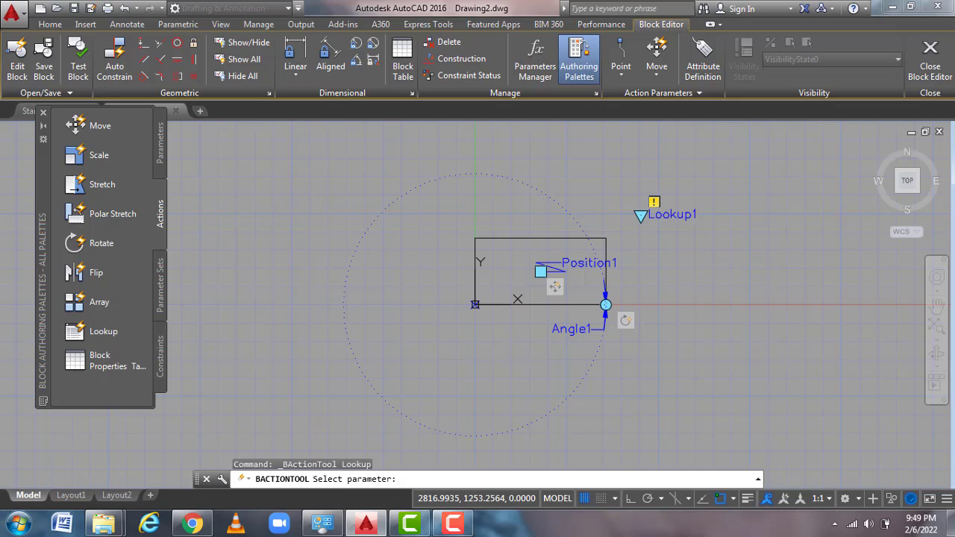
{"action": "left_click", "coordinate": [680, 213]}
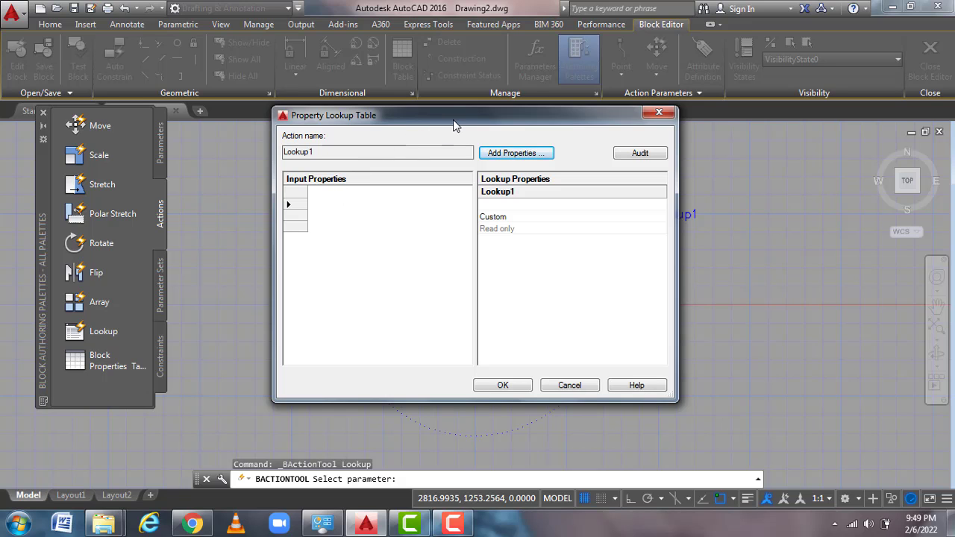
{"action": "left_click_drag", "start_coordinate": [454, 122], "coordinate": [404, 346]}
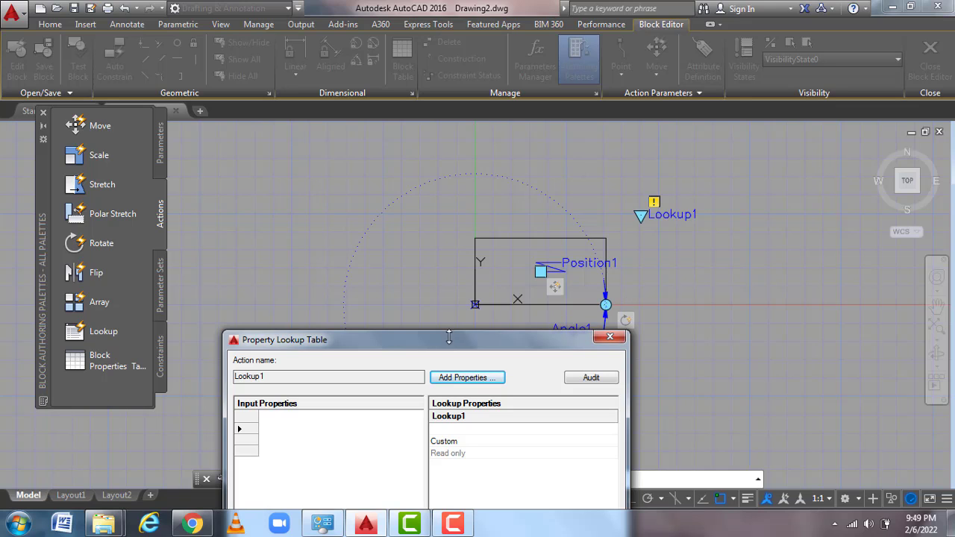
{"action": "left_click_drag", "start_coordinate": [448, 340], "coordinate": [443, 393]}
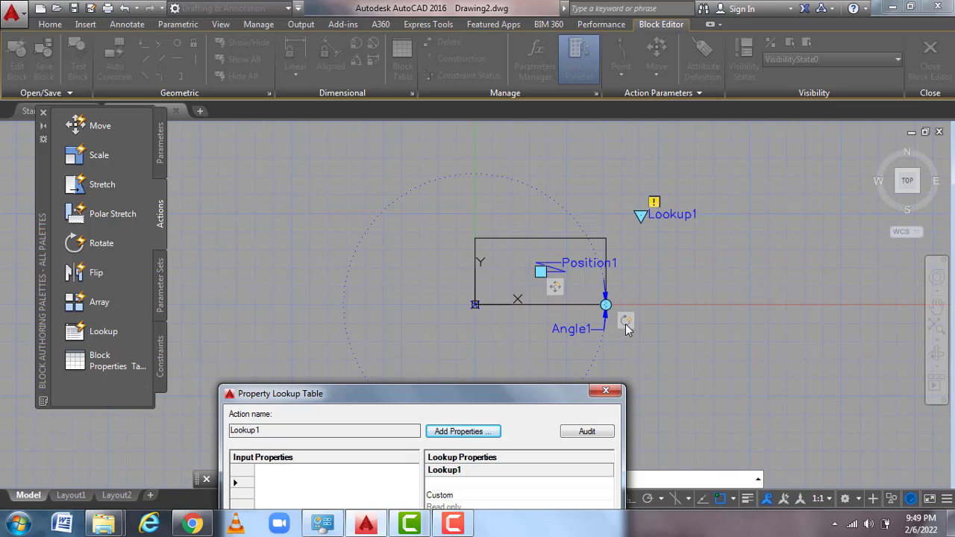
{"action": "left_click_drag", "start_coordinate": [499, 388], "coordinate": [613, 125]}
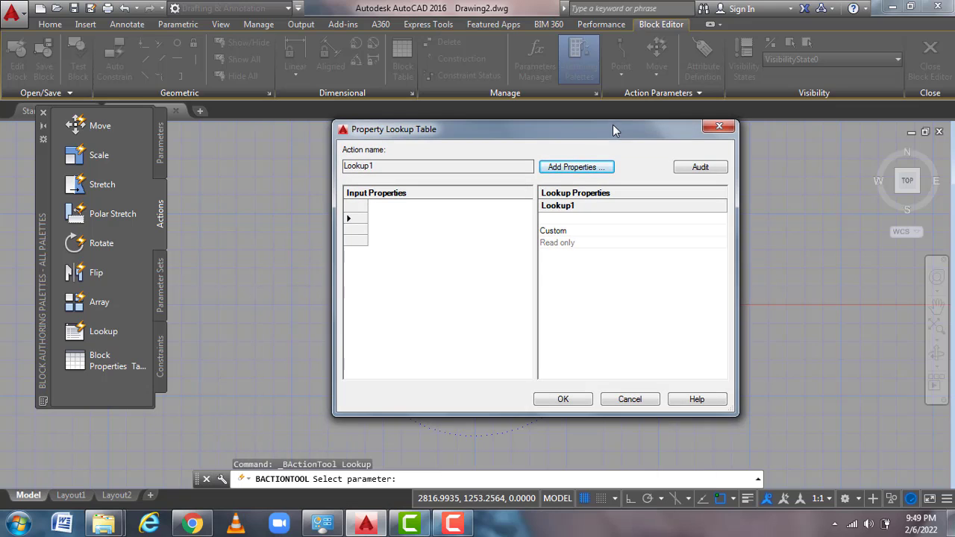
- Add the Angle1 rotation property to the lookup table as an input property
{"action": "left_click", "coordinate": [586, 168]}
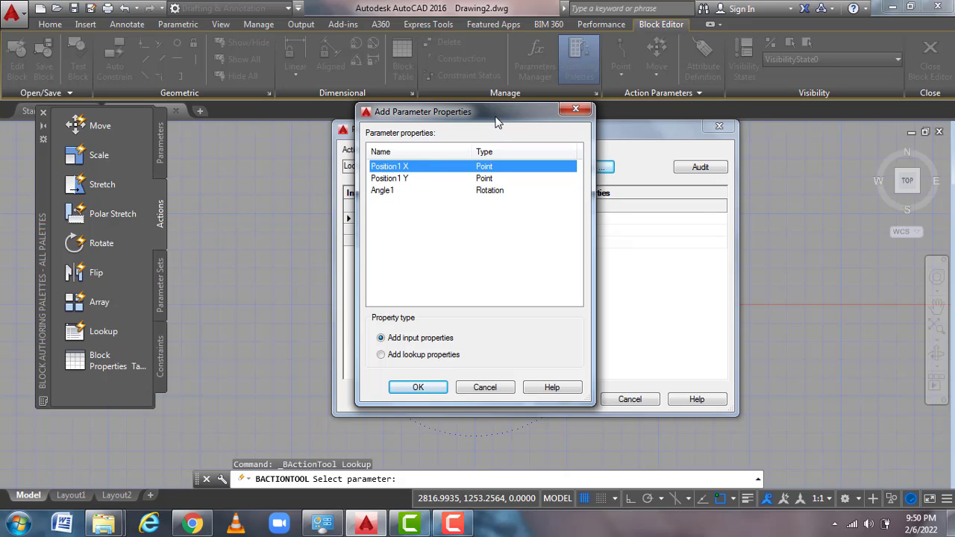
{"action": "left_click_drag", "start_coordinate": [497, 122], "coordinate": [515, 139]}
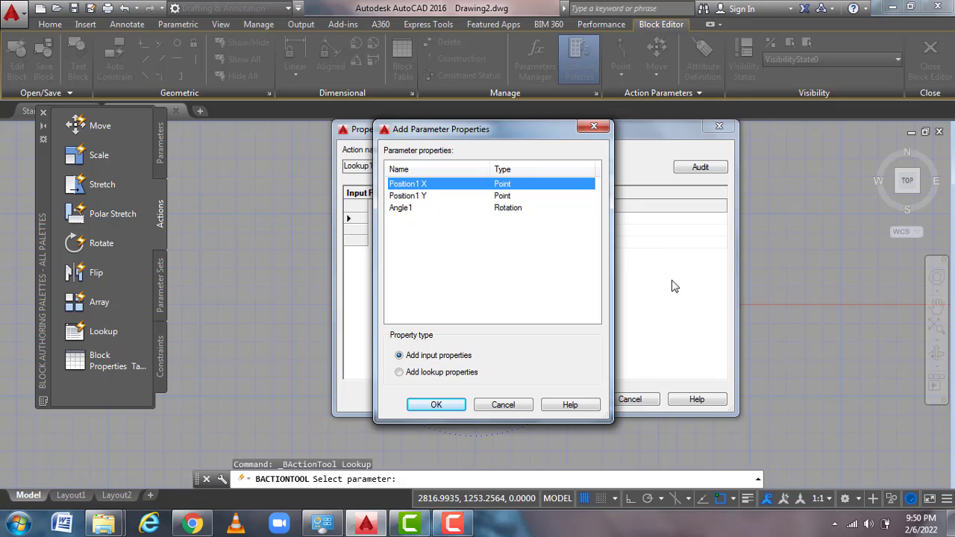
{"action": "left_click", "coordinate": [404, 208]}
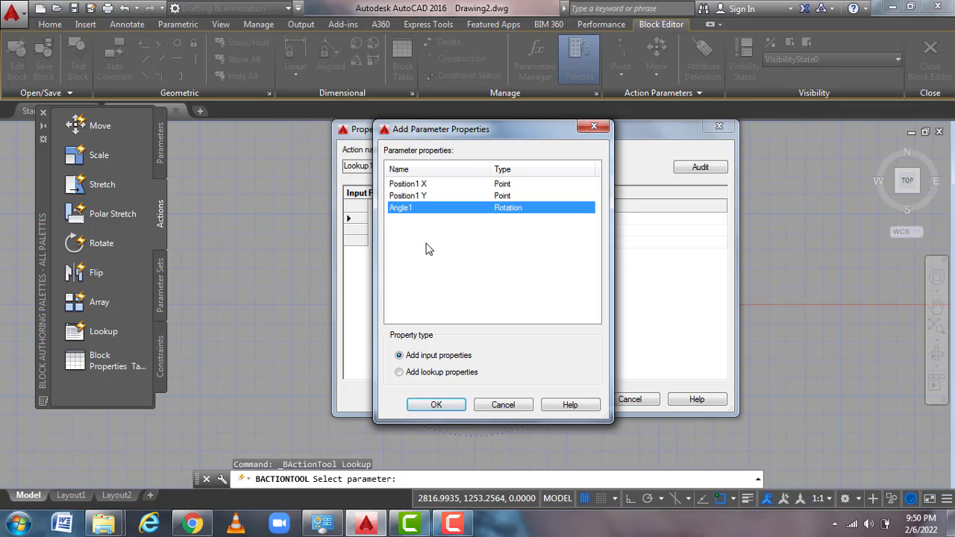
{"action": "left_click", "coordinate": [437, 407]}
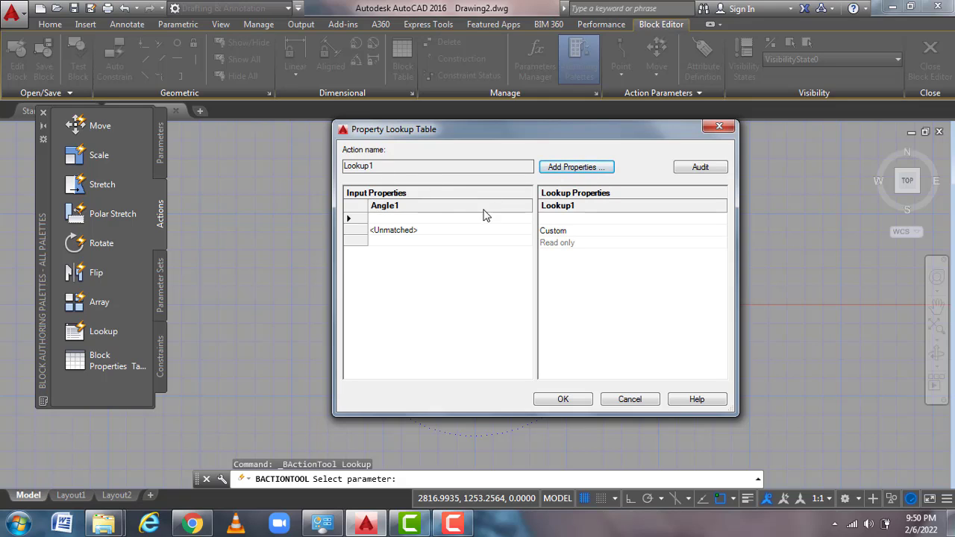
- Fill the lookup table with Angle1 values 0, 30, 45 and 90 matched to lookup values 1, 2, 3 and 4, and accept it
{"action": "left_click", "coordinate": [412, 220]}
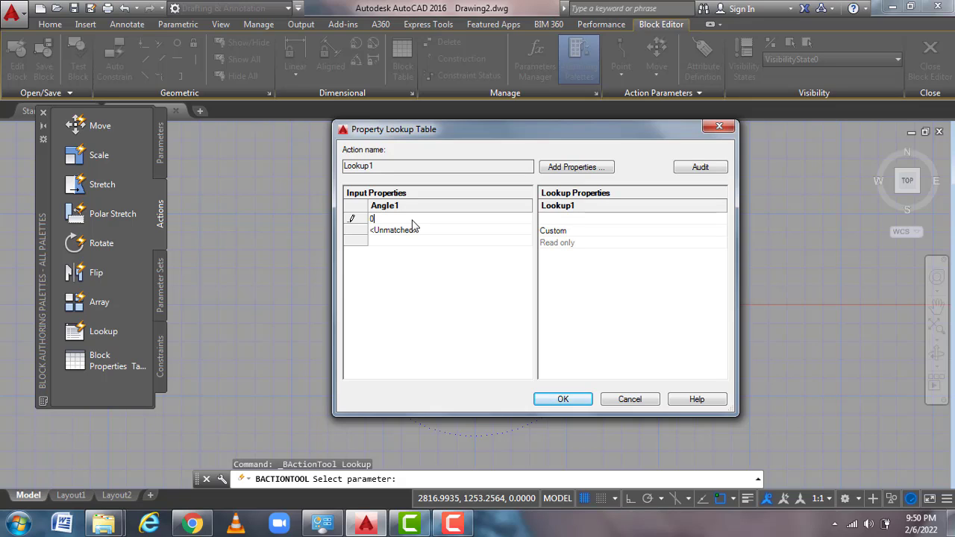
{"action": "left_click", "coordinate": [573, 218]}
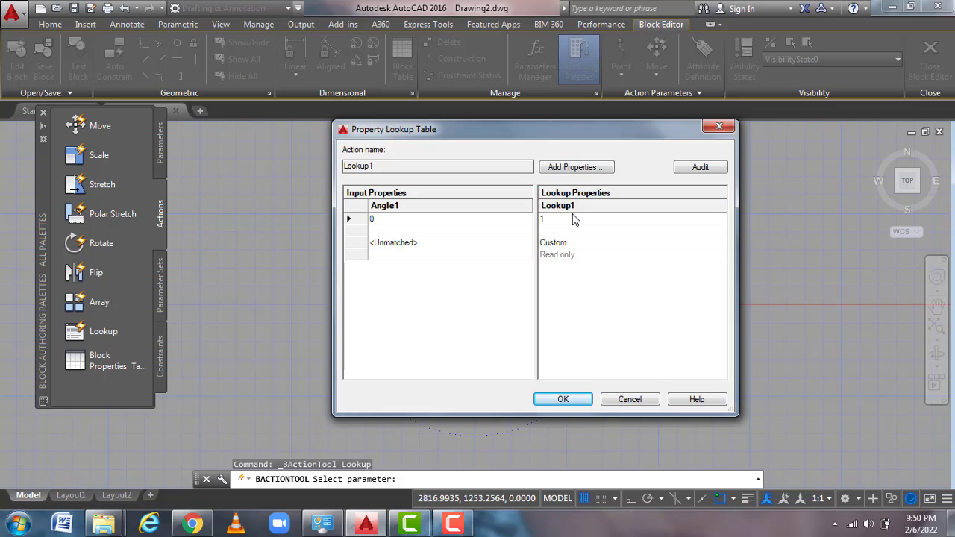
{"action": "left_click", "coordinate": [409, 231]}
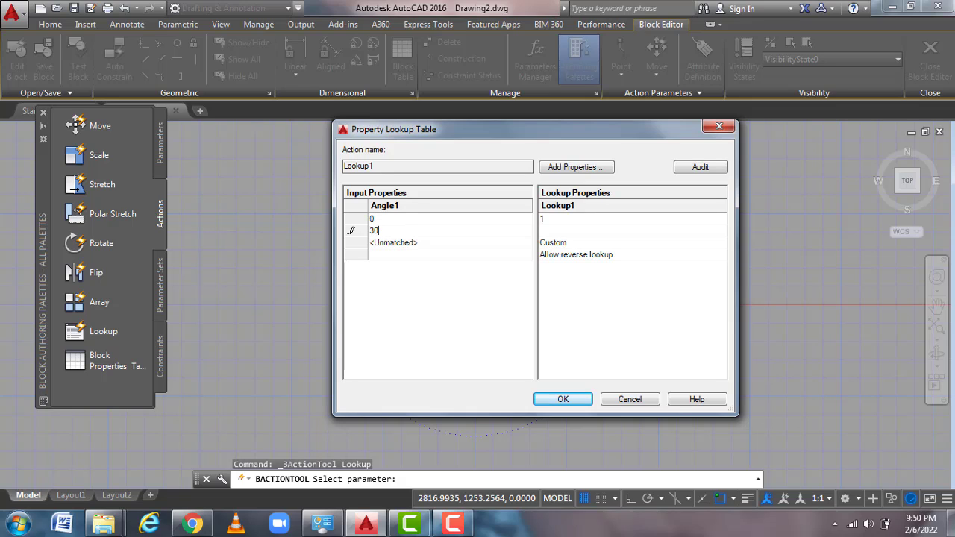
{"action": "left_click", "coordinate": [561, 233]}
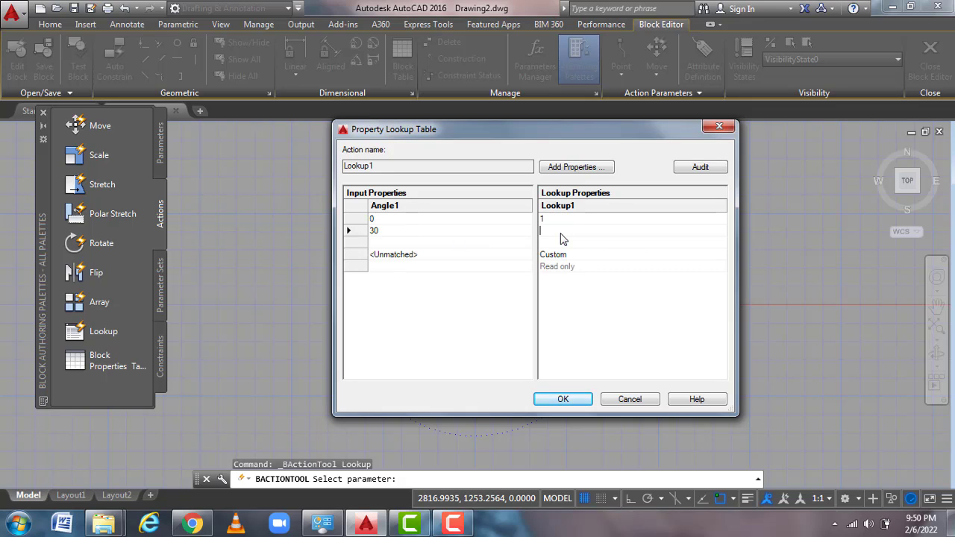
{"action": "left_click", "coordinate": [427, 242]}
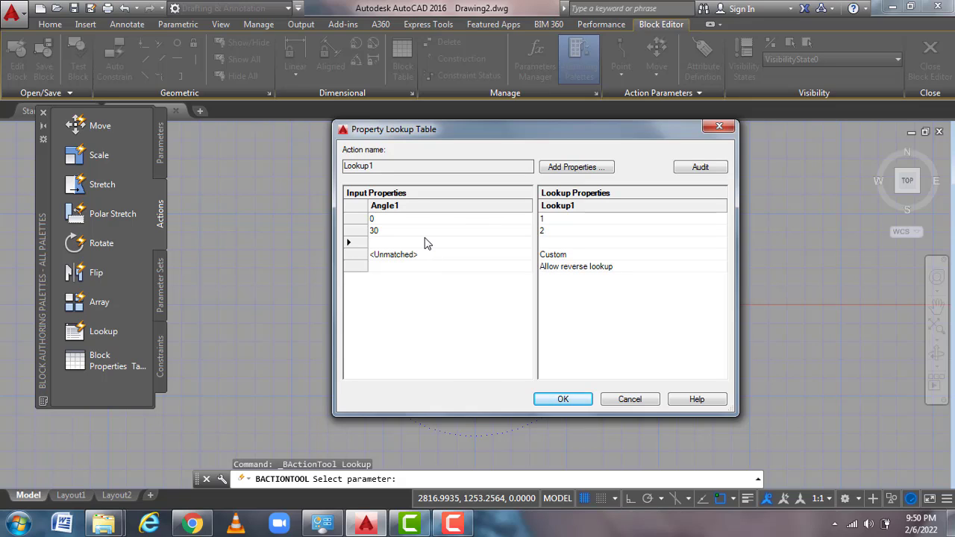
{"action": "left_click", "coordinate": [570, 244]}
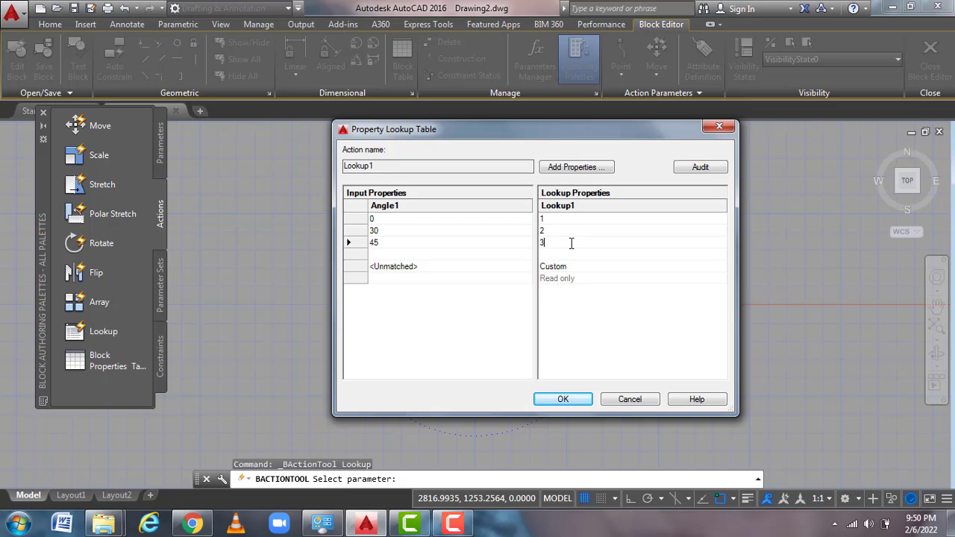
{"action": "left_click", "coordinate": [469, 256]}
{"action": "type", "text": "90"}
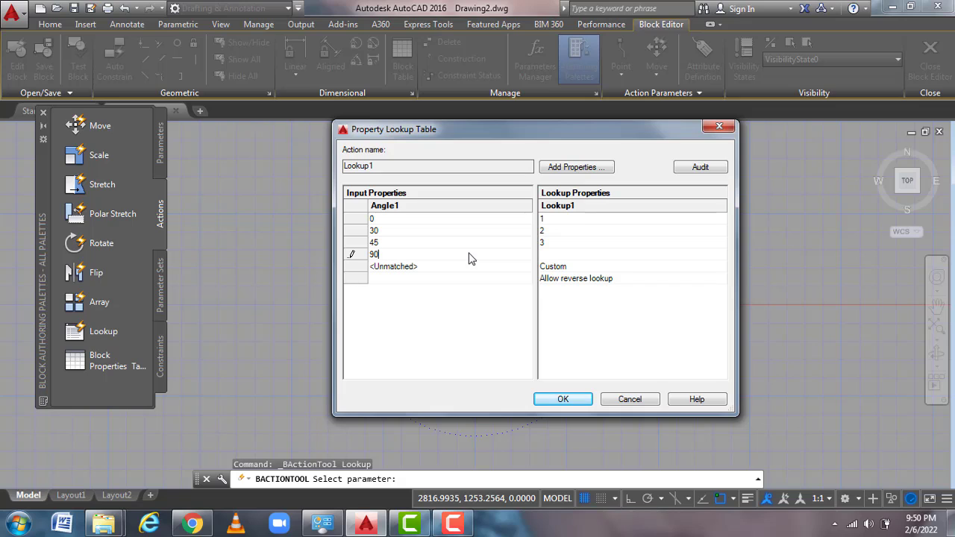
{"action": "left_click", "coordinate": [566, 256]}
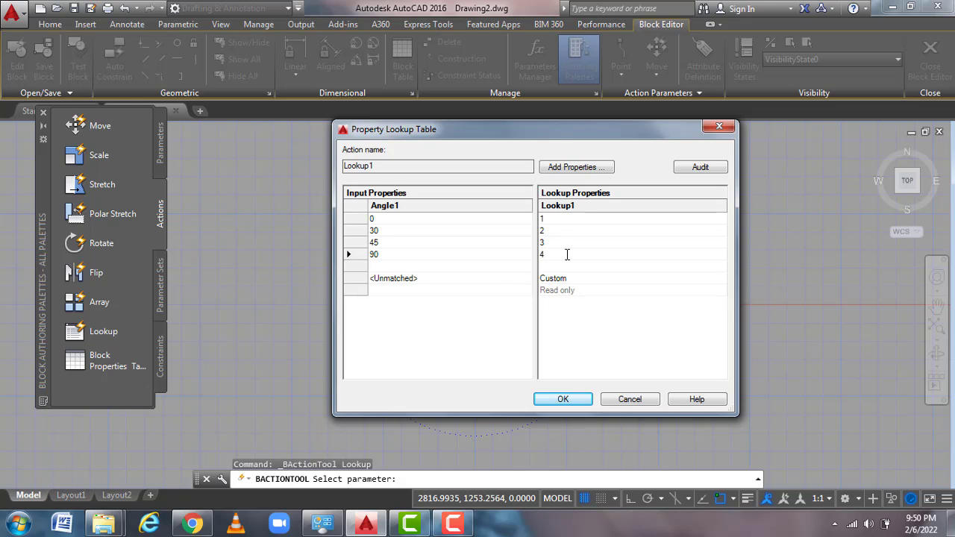
{"action": "left_click", "coordinate": [562, 402]}
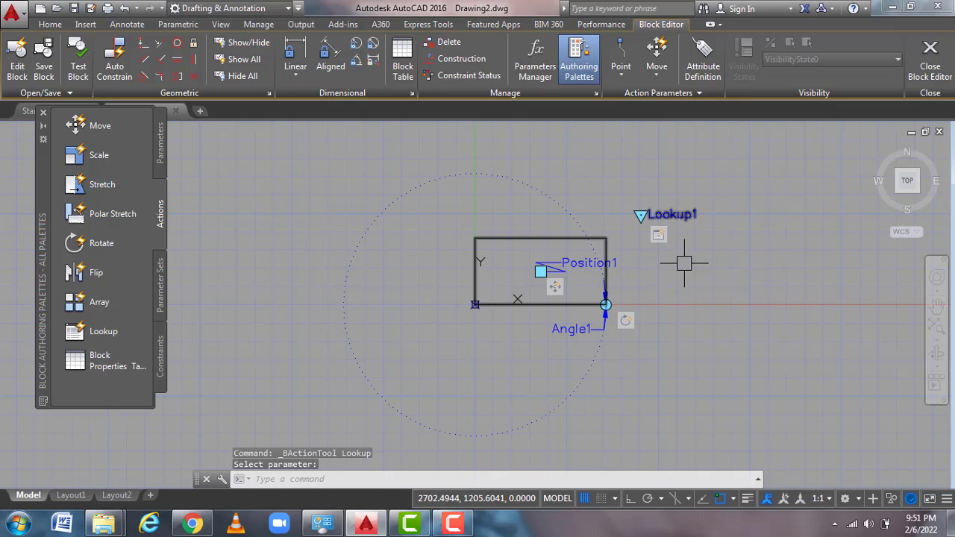
- Close the block editor, saving the parameter changes, and select the rectangle block in the drawing
{"action": "left_click", "coordinate": [931, 60]}
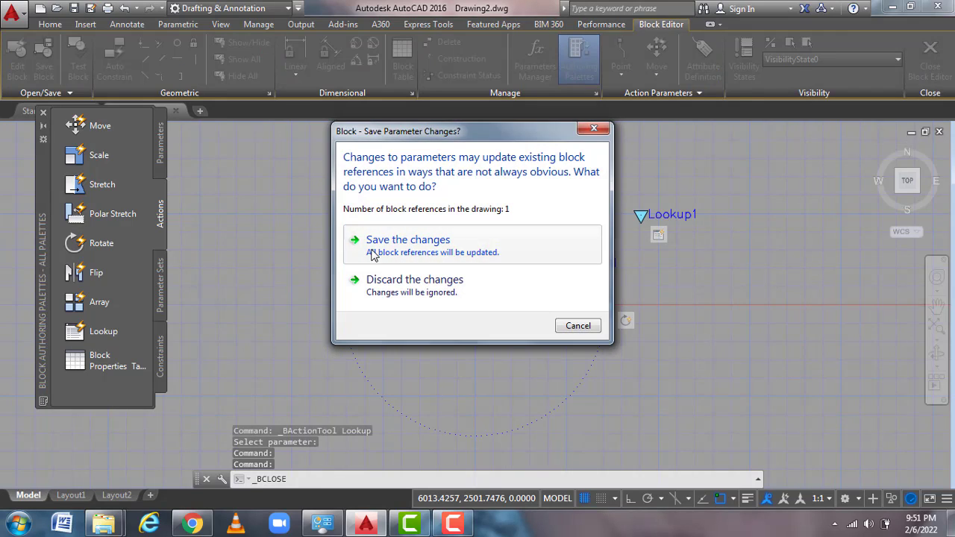
{"action": "left_click", "coordinate": [373, 255]}
{"action": "left_click", "coordinate": [494, 256]}
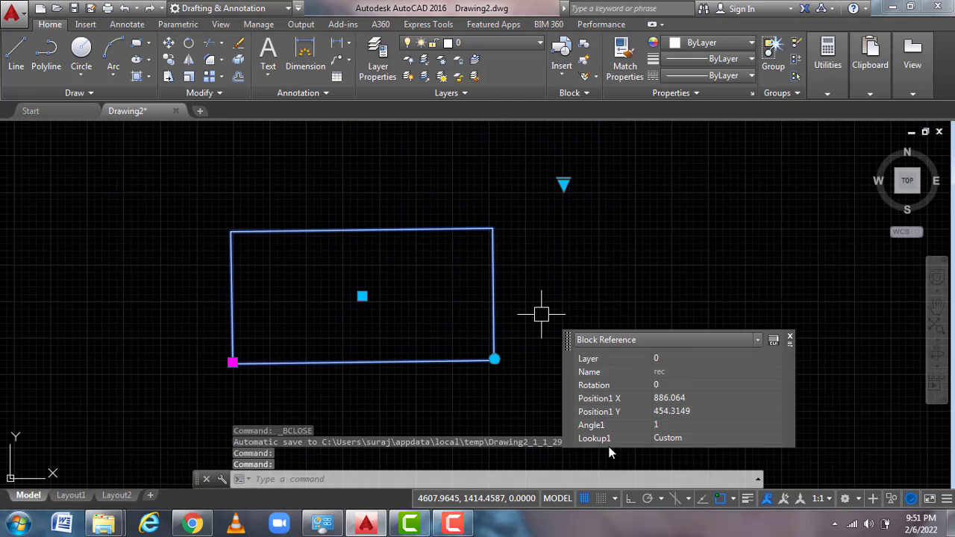
- Test the block's lookup grip by choosing lookup value 1 and then value 2
{"action": "left_click", "coordinate": [790, 340]}
{"action": "left_click", "coordinate": [564, 185]}
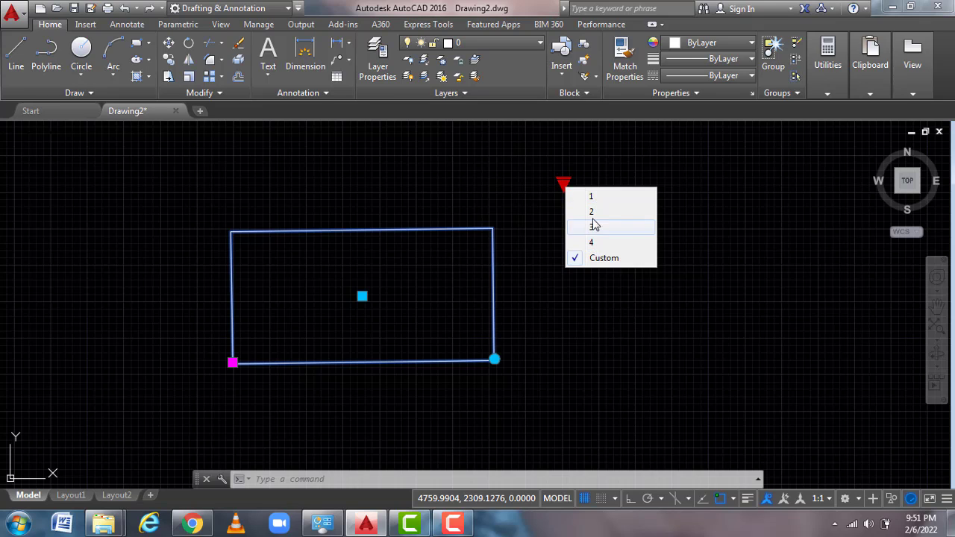
{"action": "left_click", "coordinate": [589, 196]}
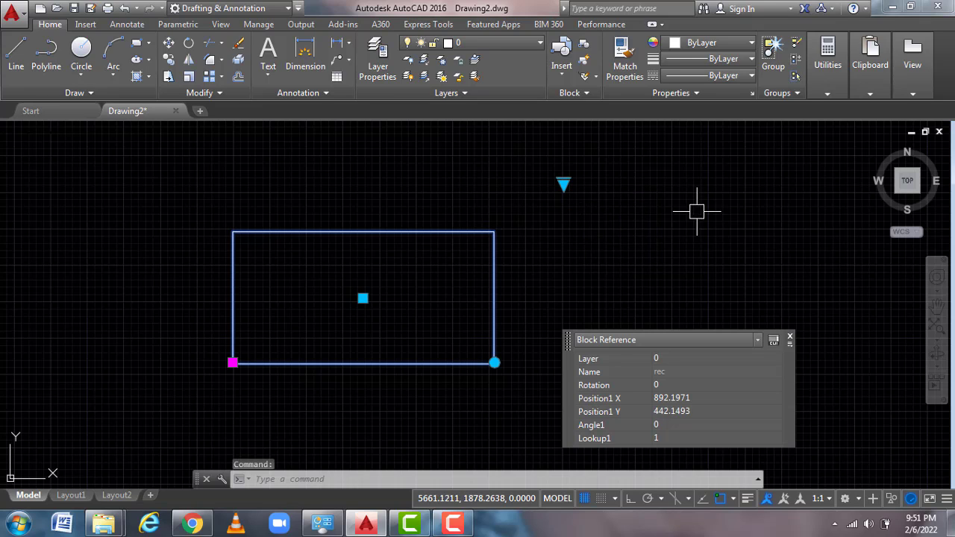
{"action": "left_click", "coordinate": [564, 183]}
{"action": "left_click", "coordinate": [590, 212]}
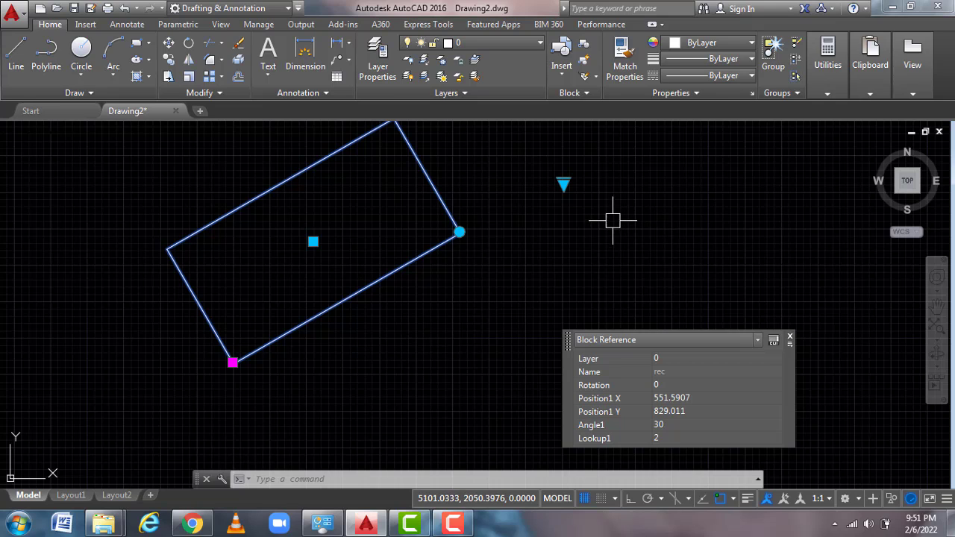
- Switch the rectangle block to lookup value 3 and then value 4 with its lookup grip
{"action": "left_click", "coordinate": [563, 183]}
{"action": "left_click", "coordinate": [581, 228]}
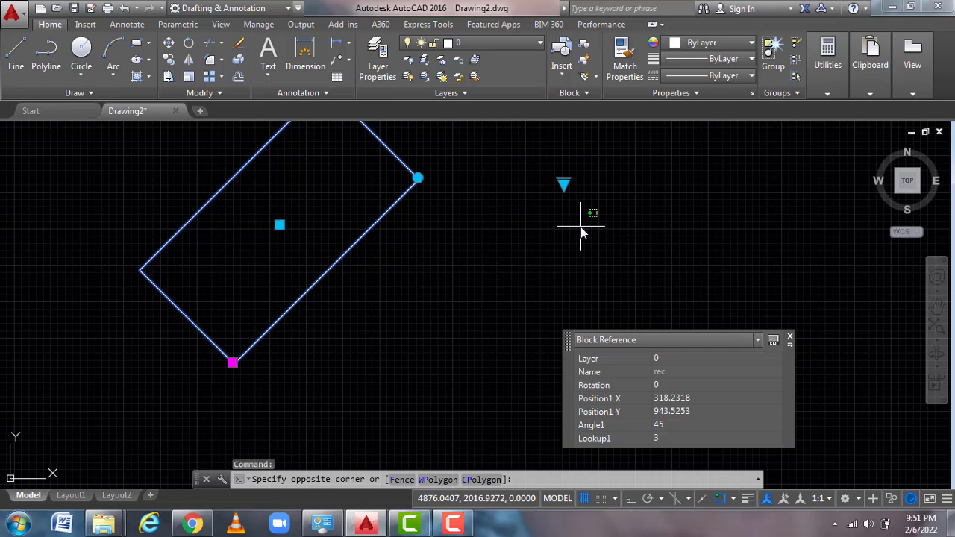
{"action": "left_click", "coordinate": [562, 183]}
{"action": "left_click", "coordinate": [563, 183]}
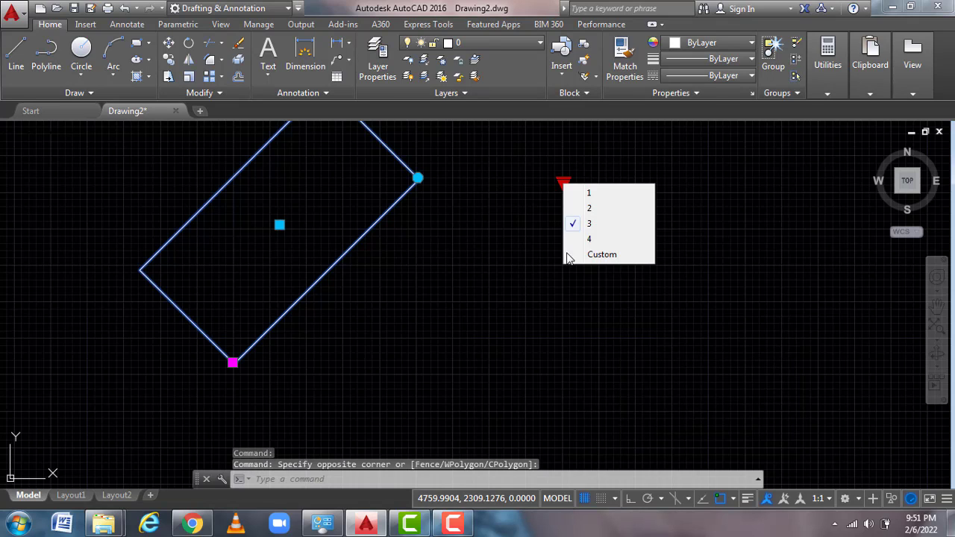
{"action": "left_click", "coordinate": [576, 239]}
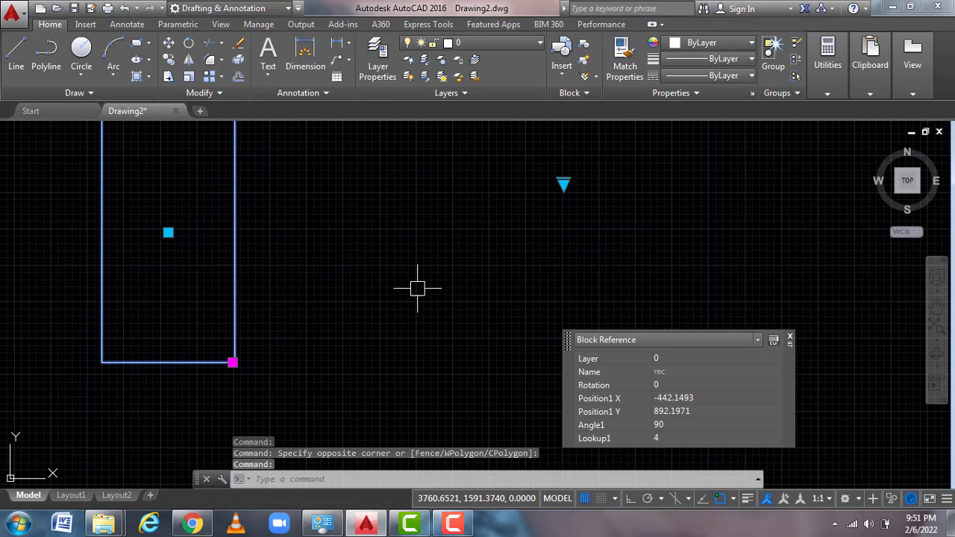
- Return the rectangle block to lookup value 1 using its lookup grip
{"action": "left_click", "coordinate": [564, 182]}
{"action": "left_click", "coordinate": [562, 188]}
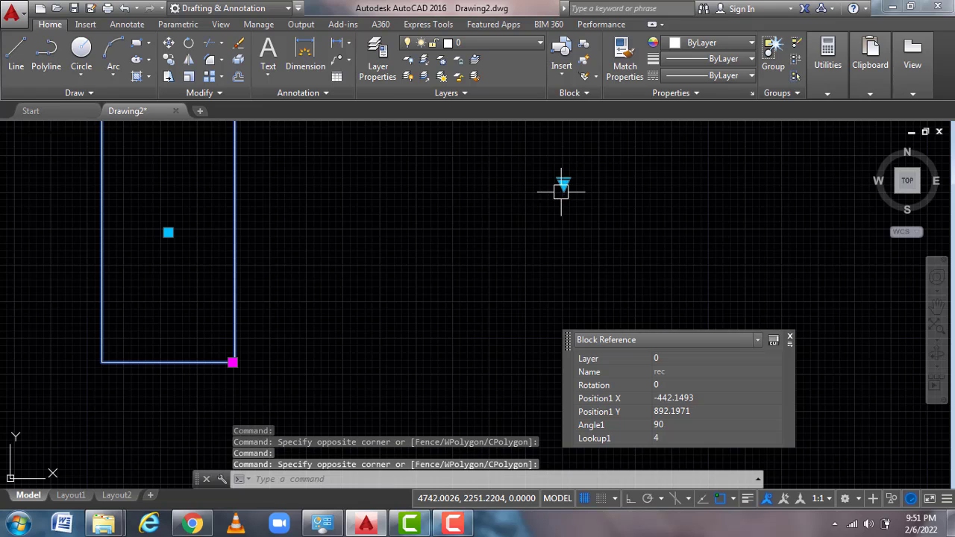
{"action": "left_click", "coordinate": [562, 184]}
{"action": "left_click", "coordinate": [576, 190]}
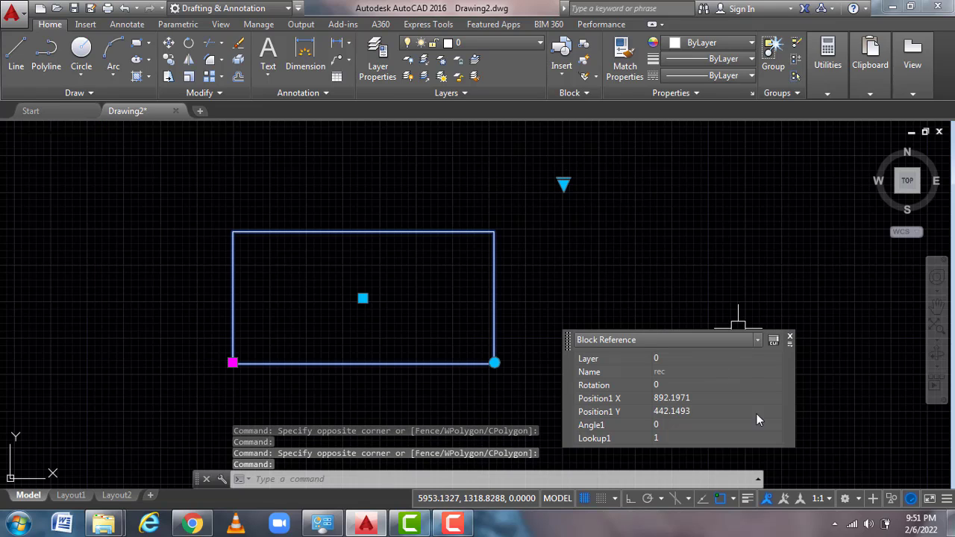
{"action": "left_click", "coordinate": [464, 529]}
{"action": "left_click", "coordinate": [464, 529]}
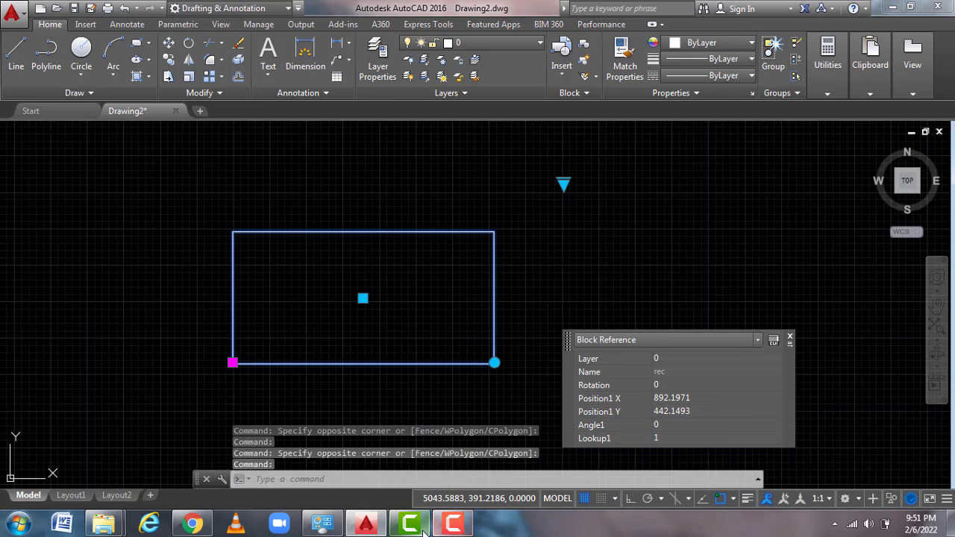